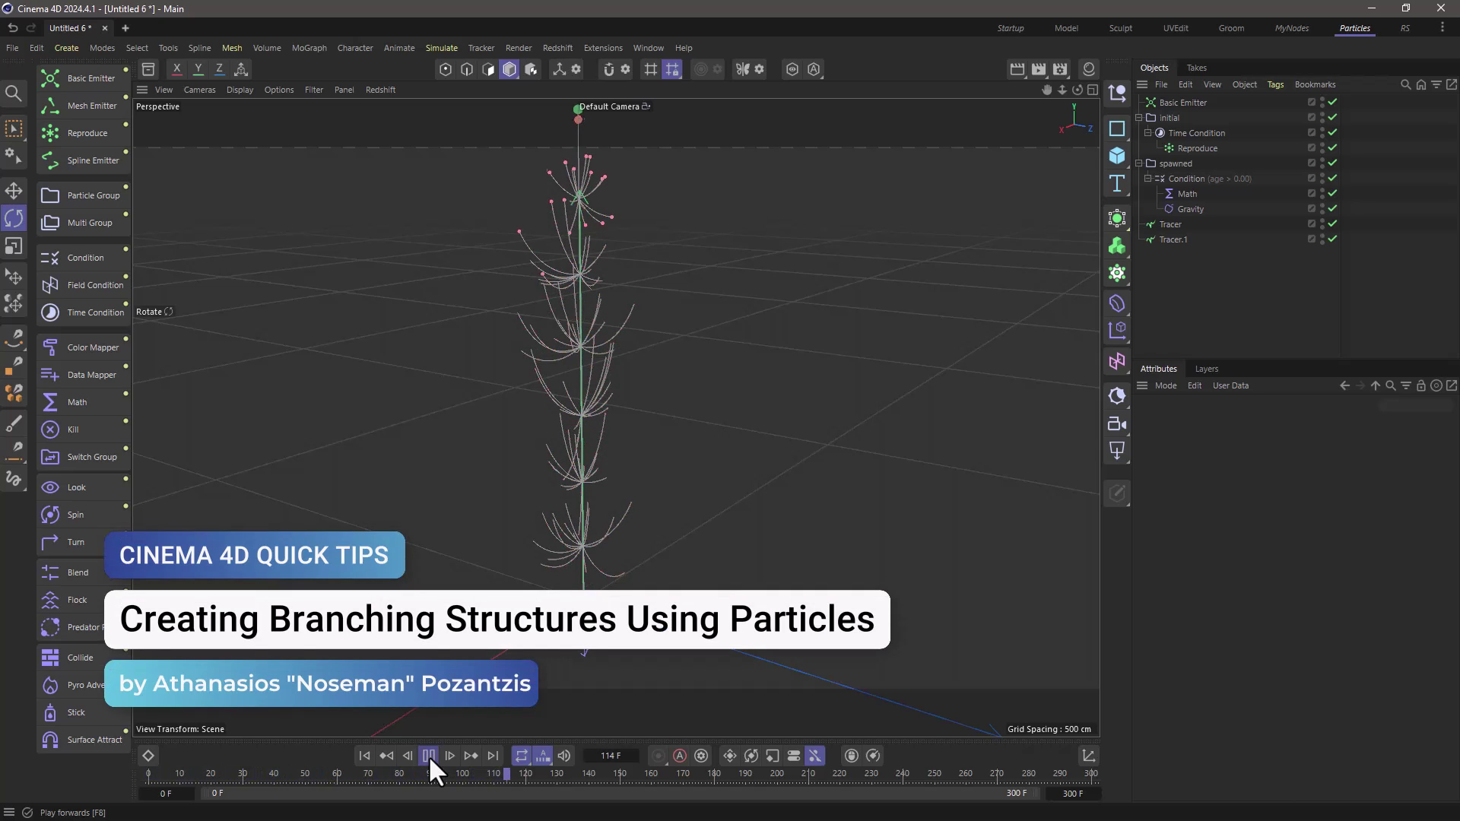
# - Stop the playback, and start a new project containing a Basic Emitter
pyautogui.click(427, 755)
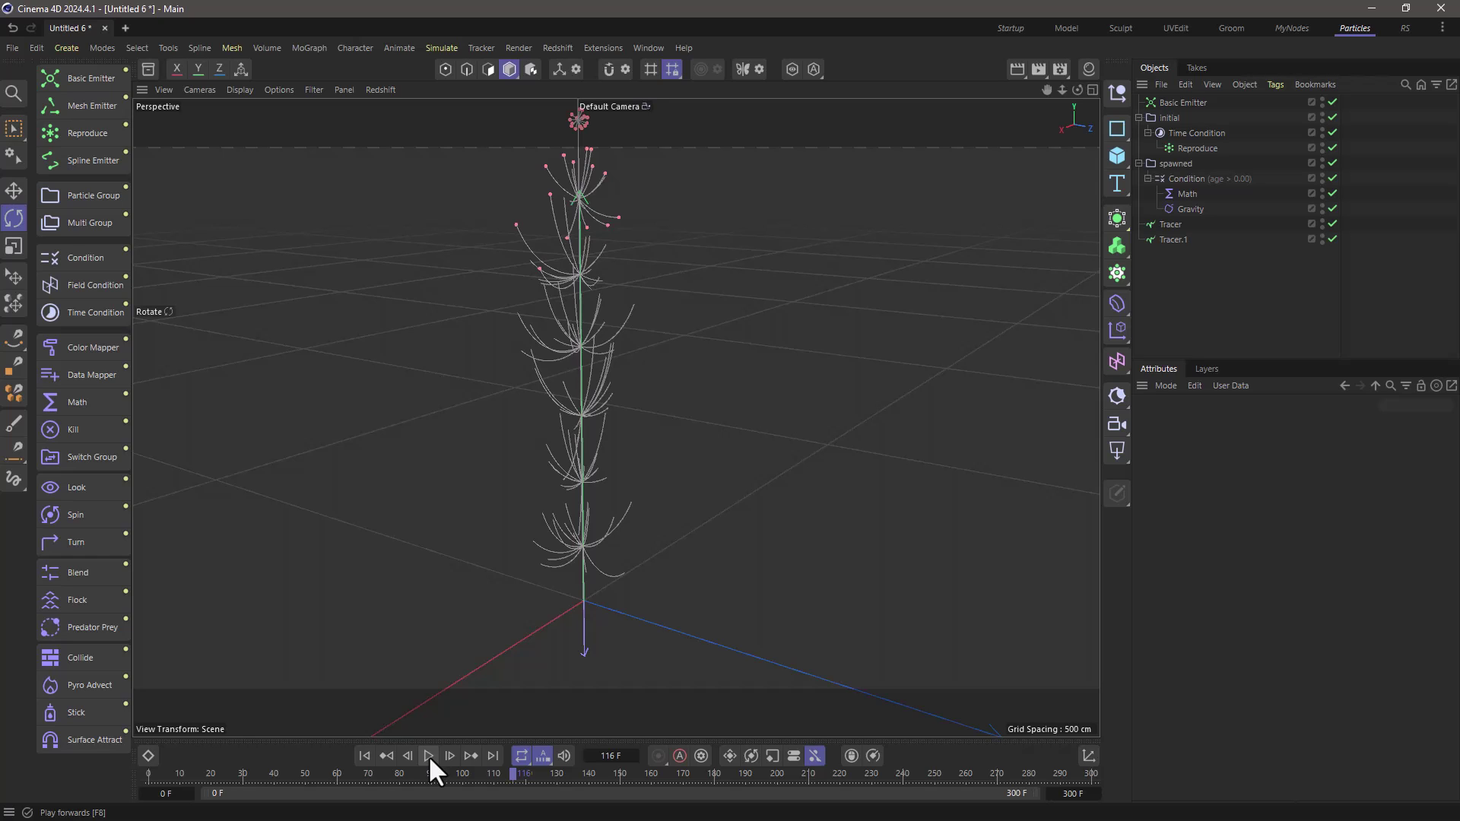
pyautogui.hotkey('ctrl', 'n')
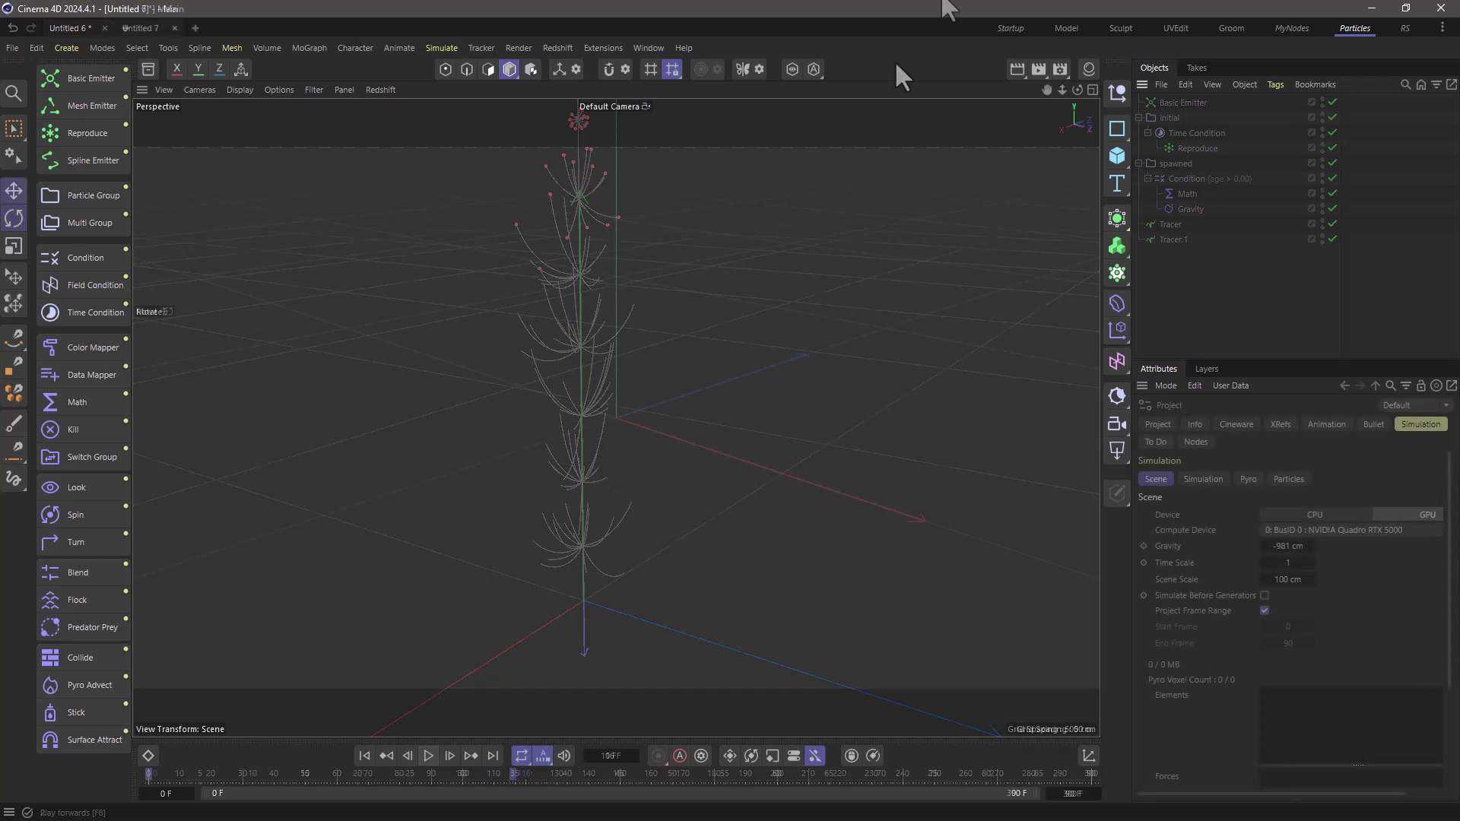
pyautogui.click(92, 86)
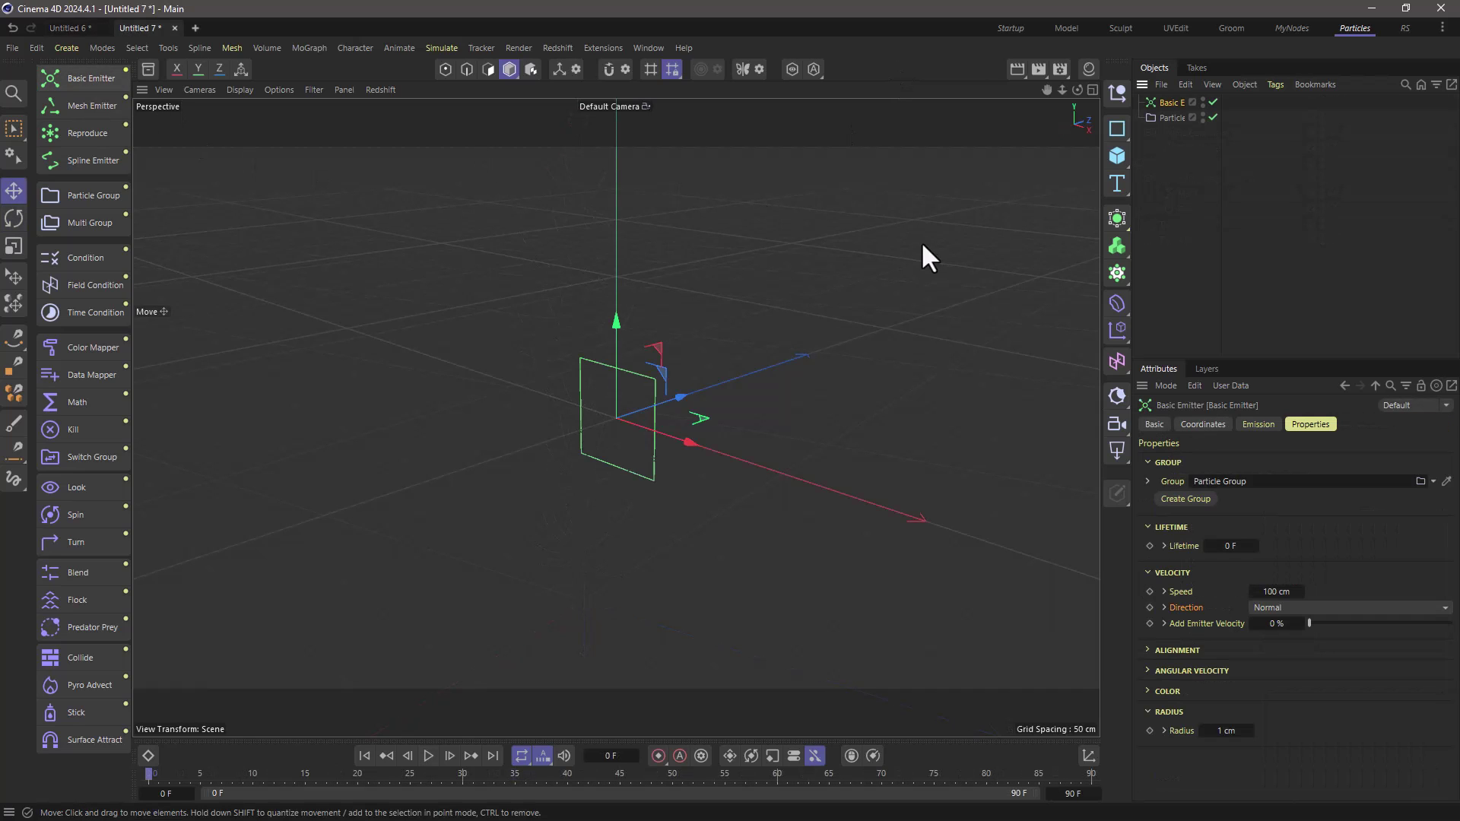
# - Rotate the Basic Emitter so that it emits straight upwards
pyautogui.press('r')
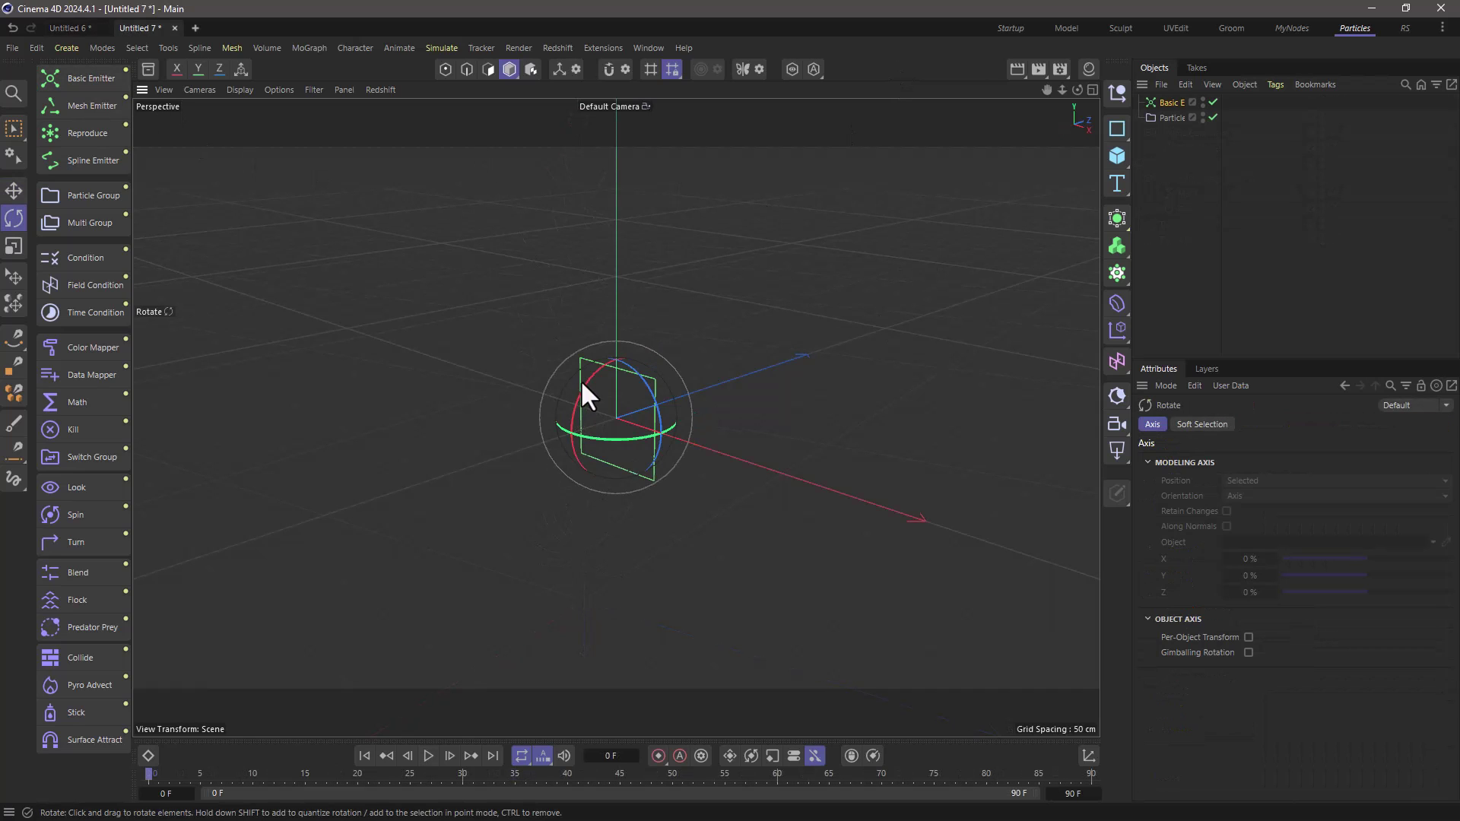
pyautogui.moveTo(585, 383); pyautogui.dragTo(535, 540)
pyautogui.keyDown('alt'); pyautogui.moveTo(683, 383); pyautogui.dragTo(681, 501, button='middle'); pyautogui.keyUp('alt')
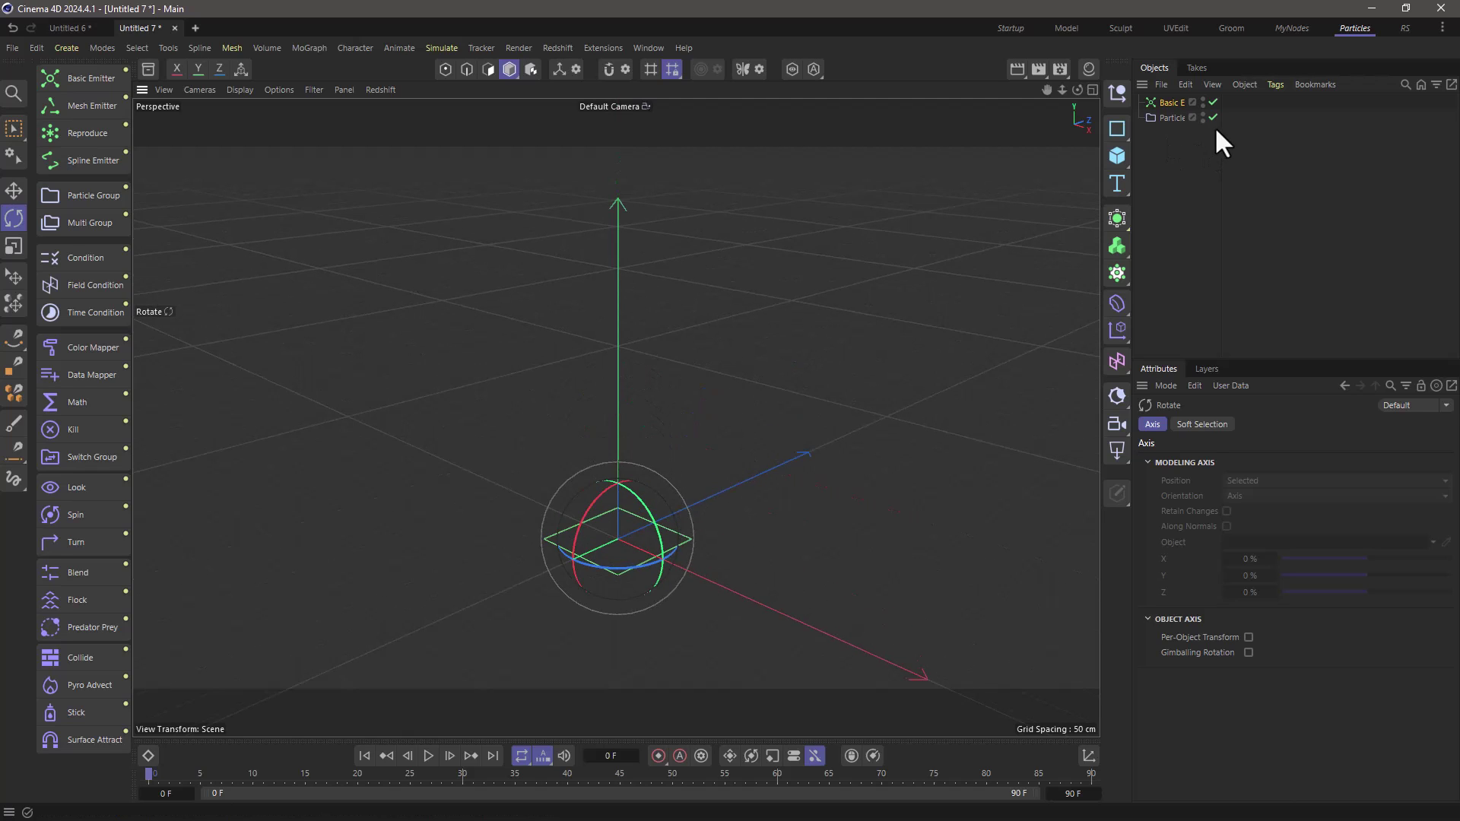
# - Set the Basic Emitter's emission mode to Shot with a count of 1
pyautogui.moveTo(1220, 128); pyautogui.dragTo(1252, 128)
pyautogui.click(1180, 103)
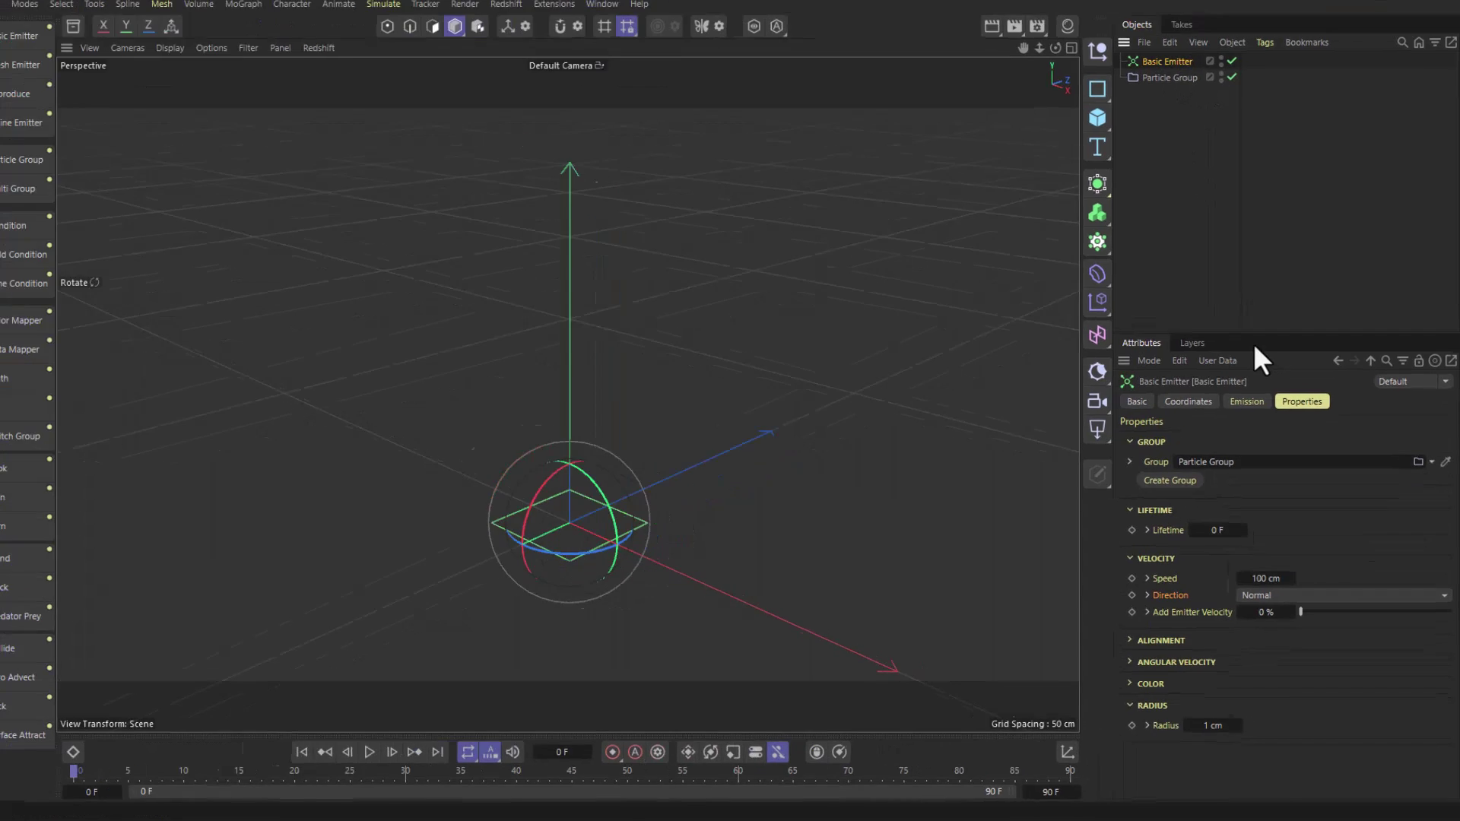
pyautogui.click(1244, 404)
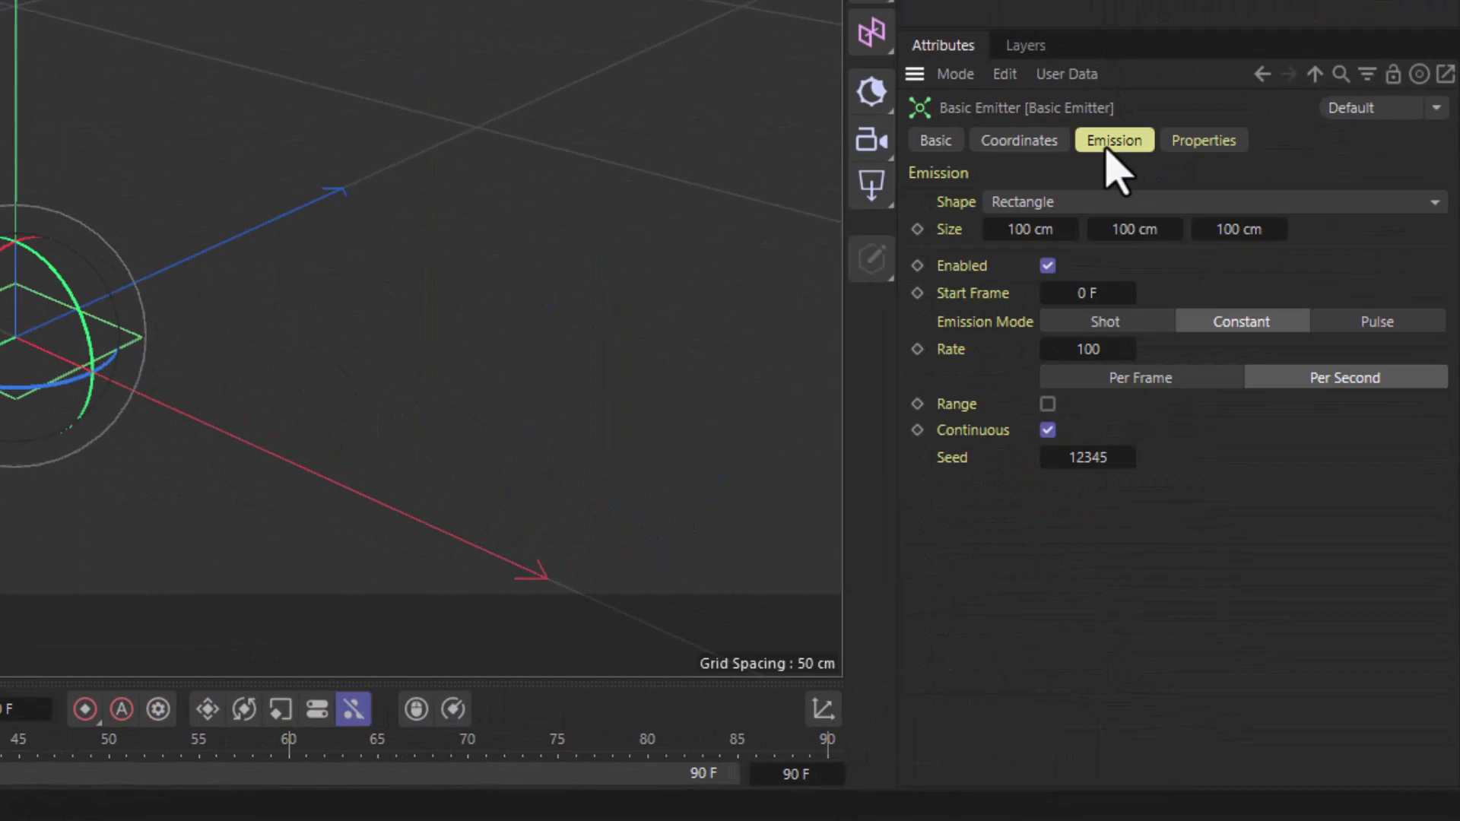
pyautogui.click(1109, 324)
pyautogui.click(1116, 349)
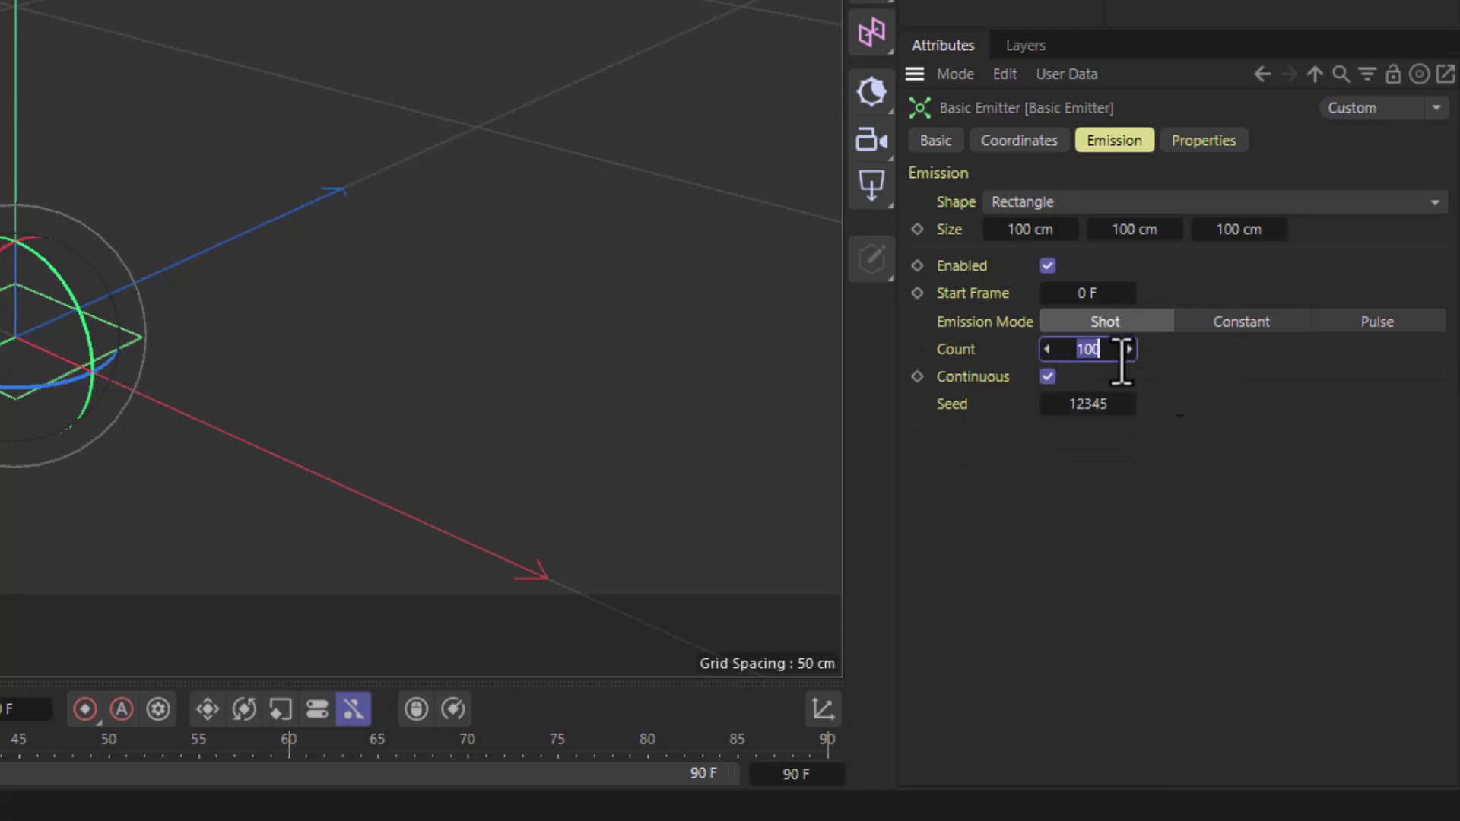
pyautogui.write('1')
pyautogui.press('Return')
# - Set all three size dimensions of the Basic Emitter to 1 cm
pyautogui.click(1015, 229)
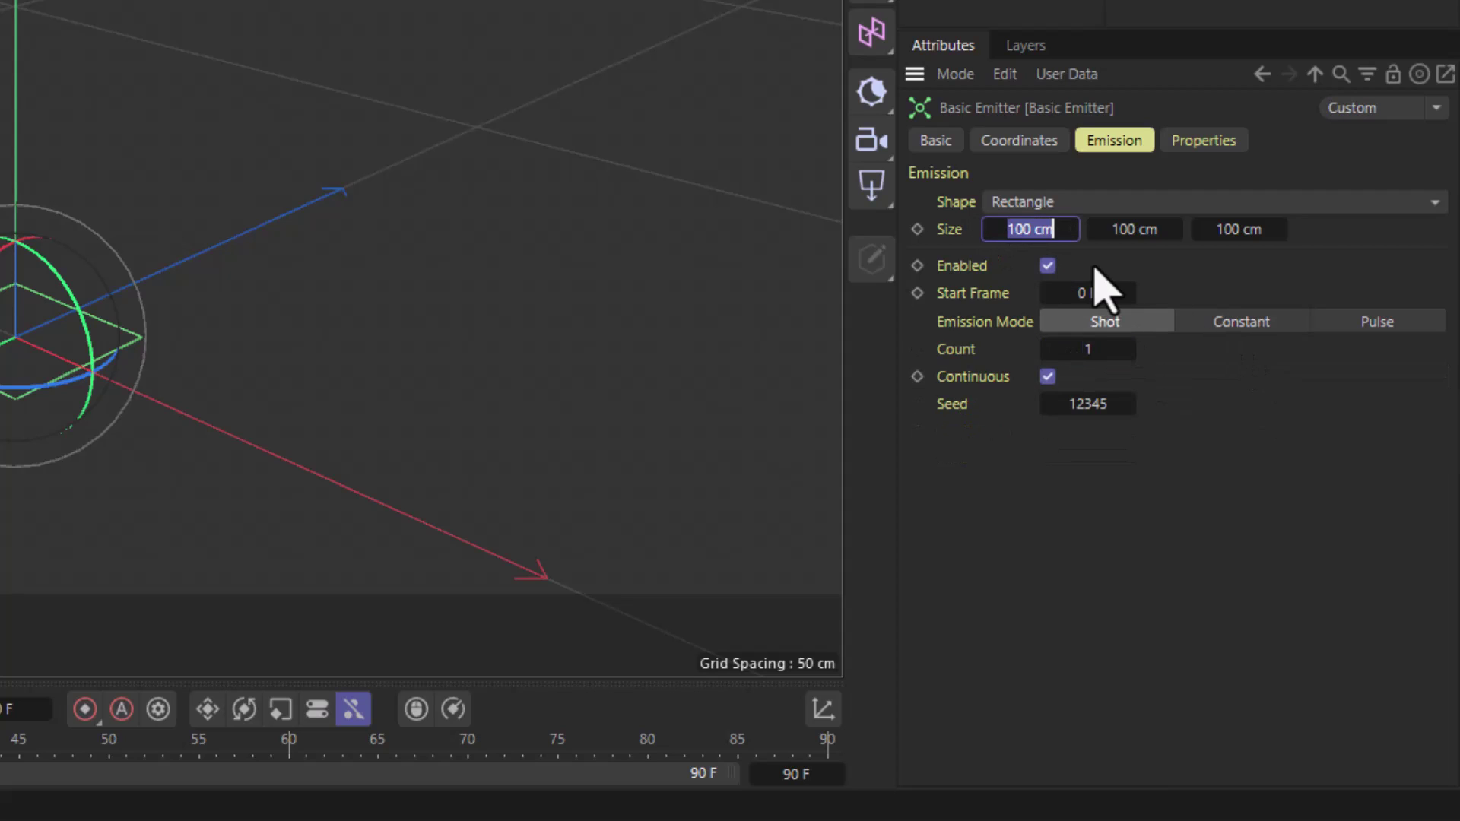
pyautogui.write('1')
pyautogui.press('Tab')
pyautogui.write('1')
pyautogui.press('Tab')
pyautogui.write('1')
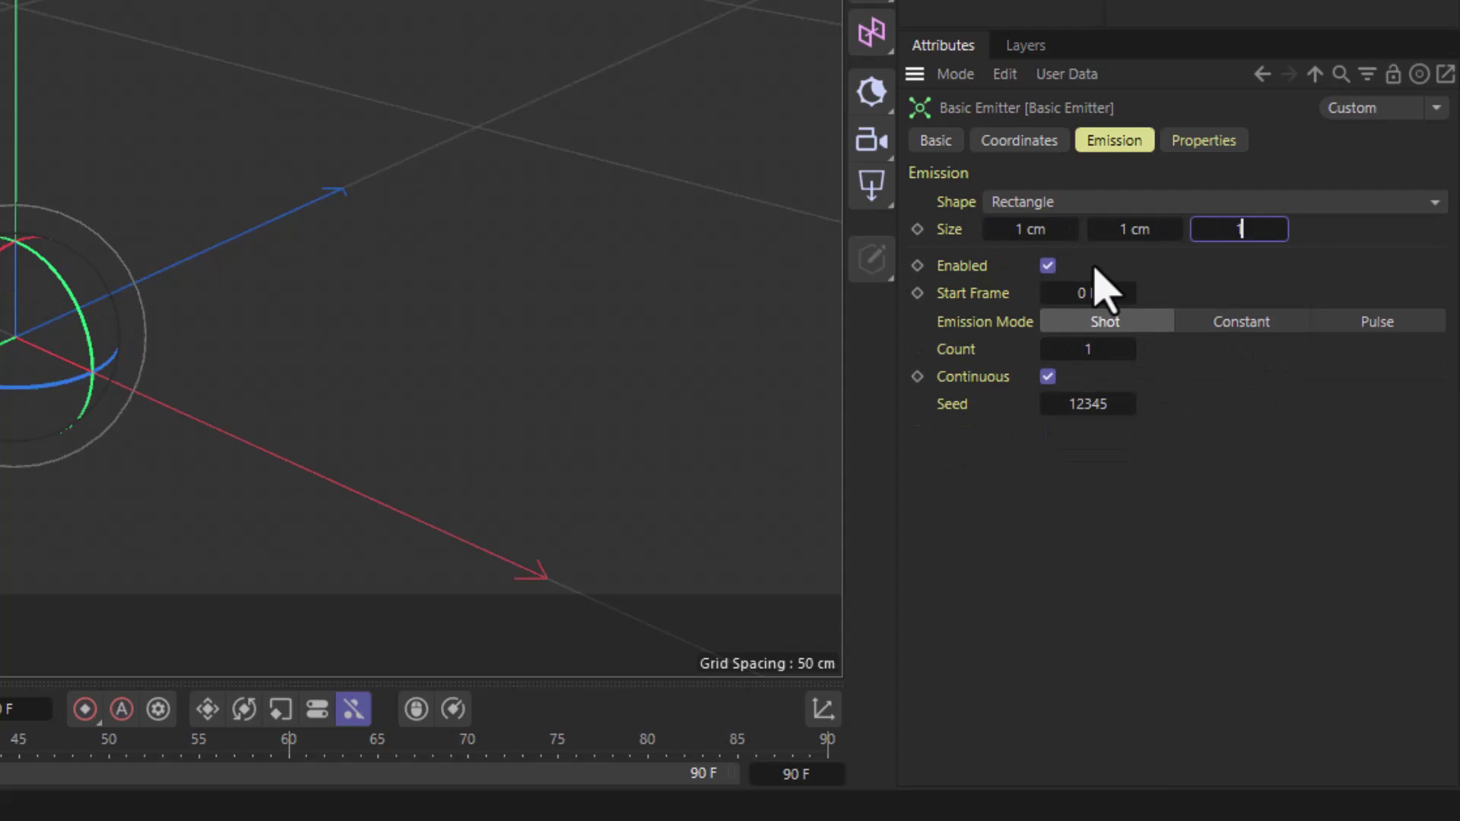
pyautogui.press('Return')
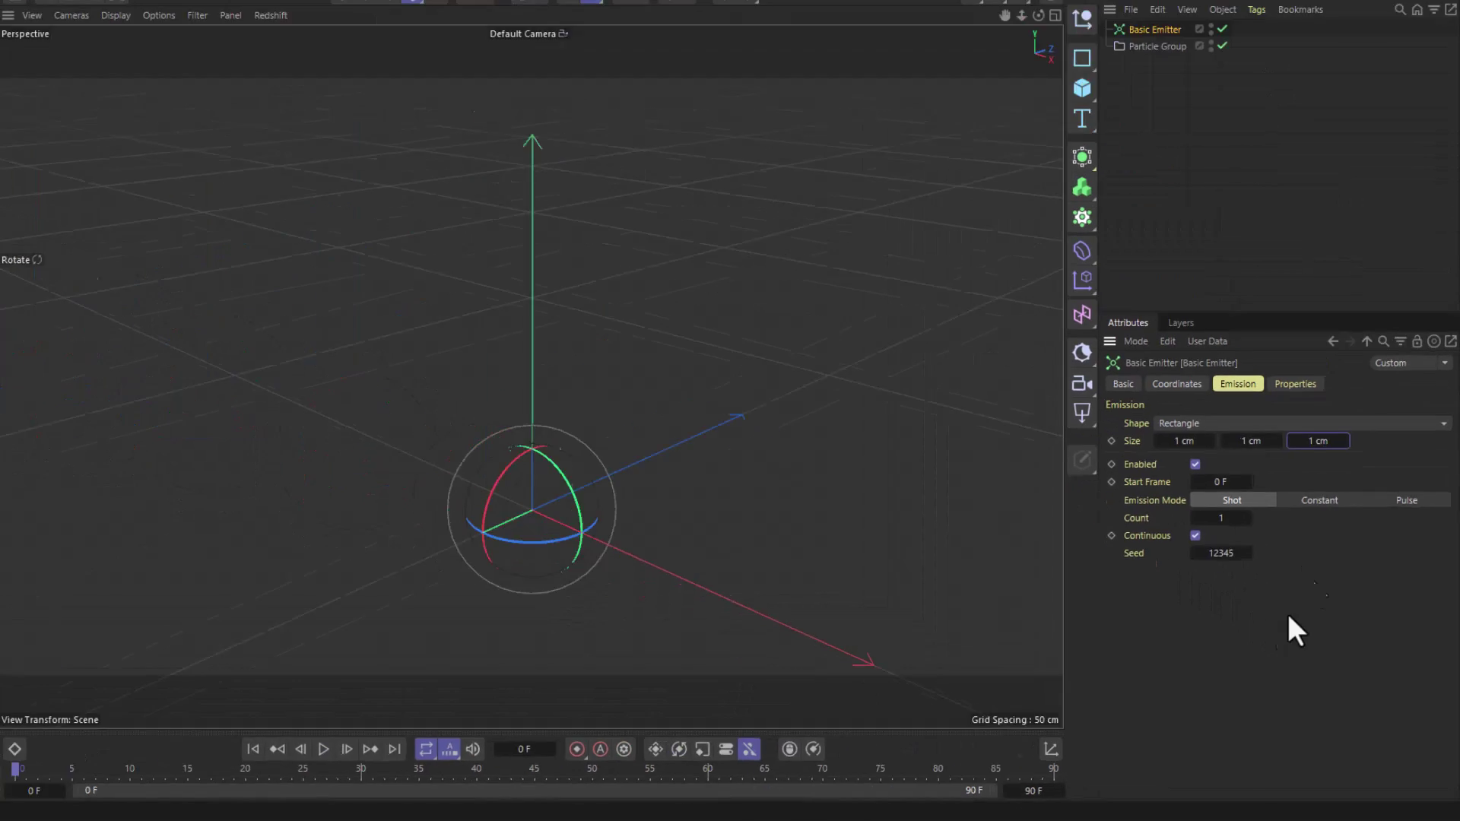
# - Set the Particle Group's draw size to 5 and play the animation
pyautogui.click(1185, 117)
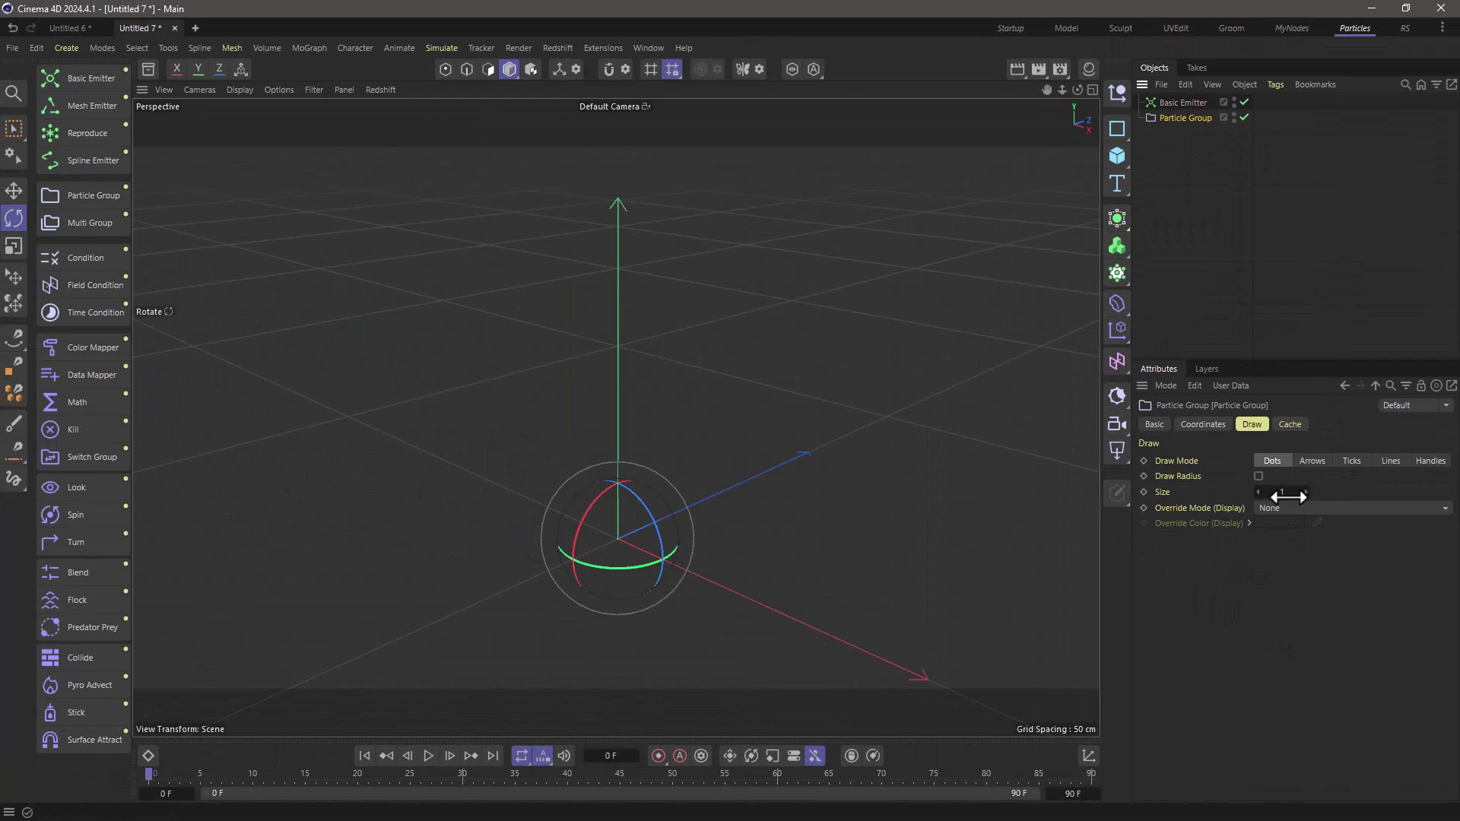
pyautogui.moveTo(1289, 496); pyautogui.dragTo(1270, 498)
pyautogui.click(427, 756)
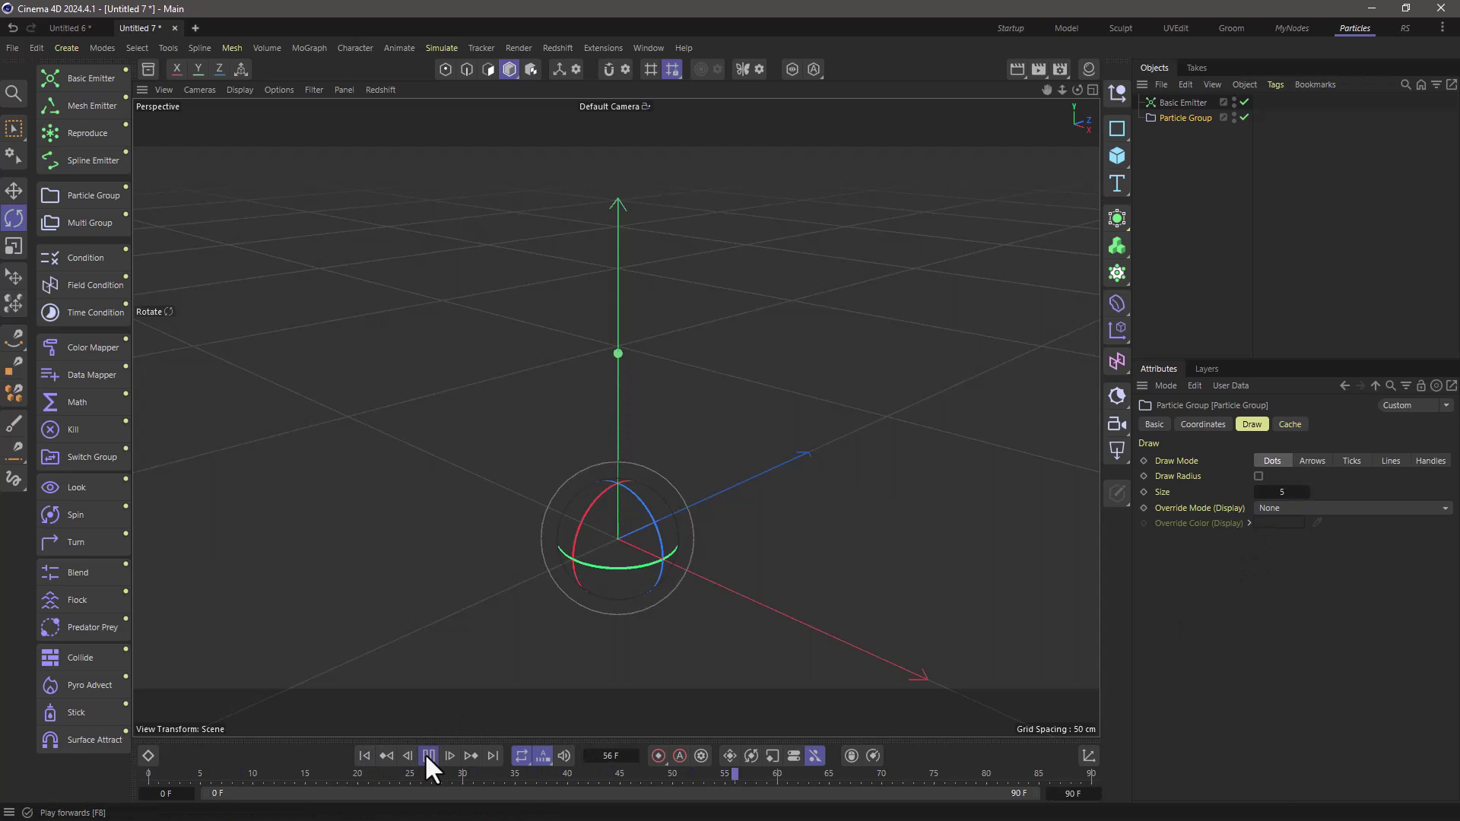
# - Stop the playback and set the project's end frame to 300
pyautogui.click(427, 756)
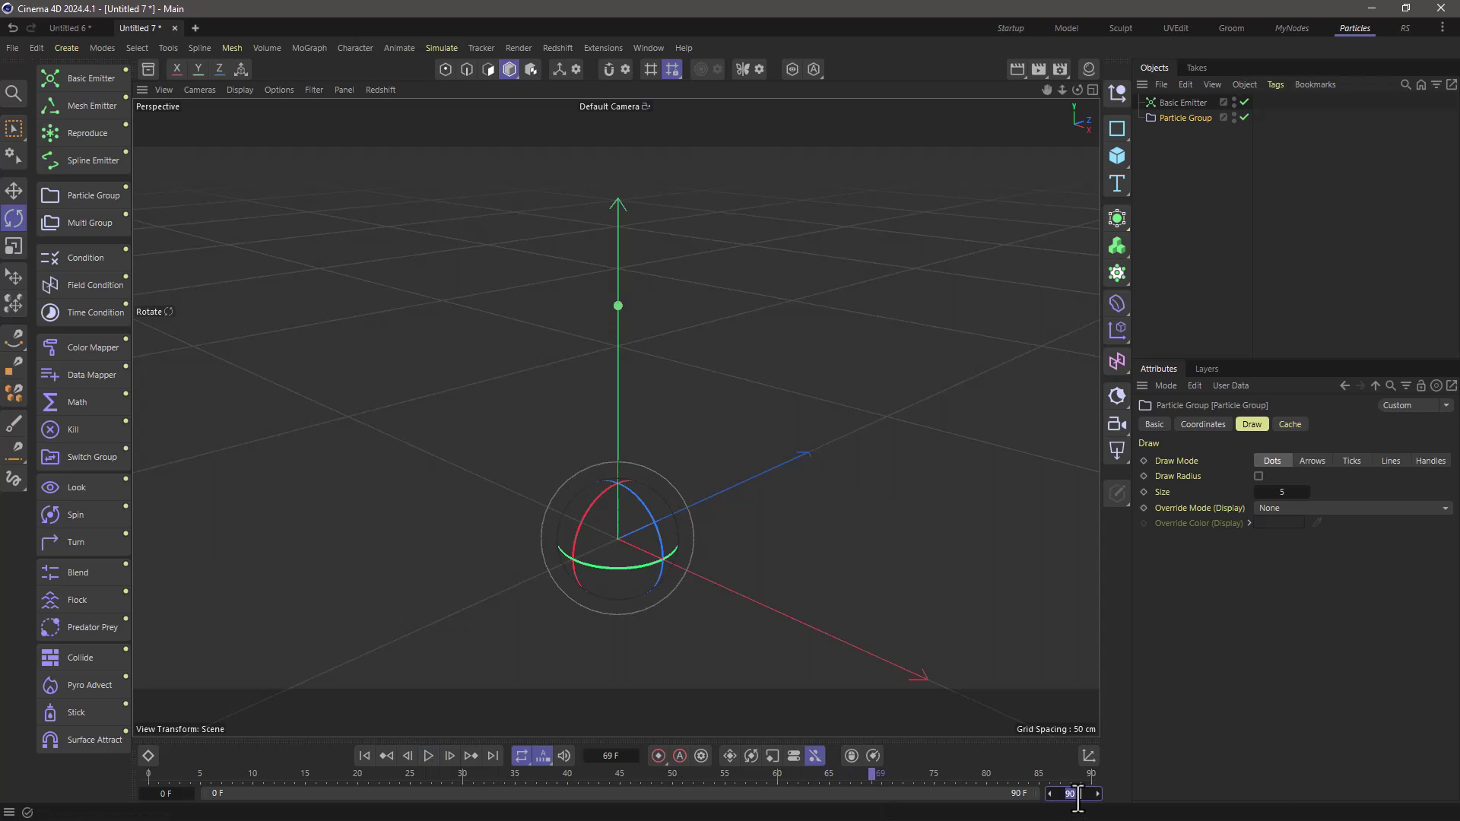
pyautogui.write('300')
pyautogui.press('Return')
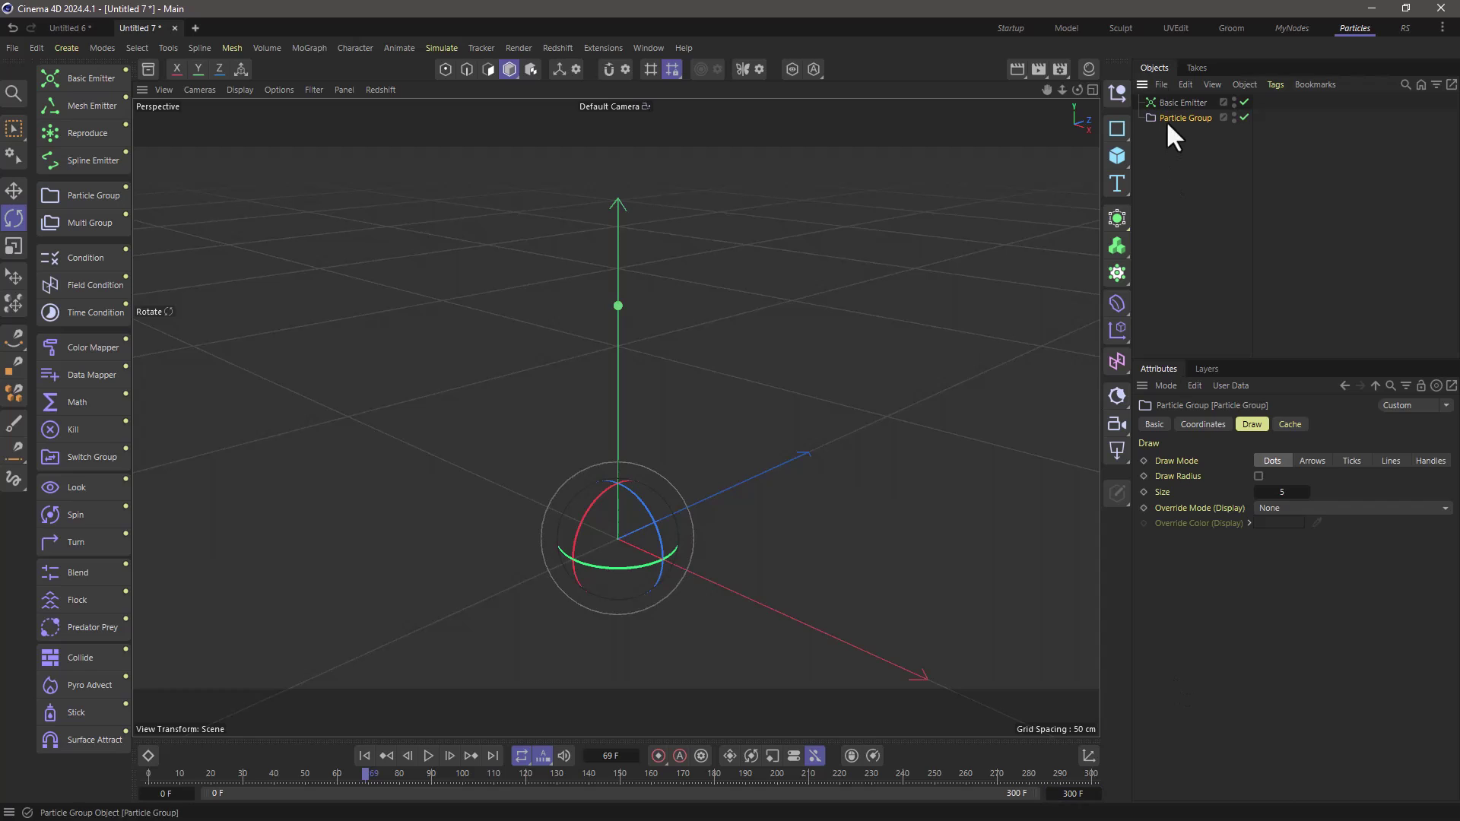
# - Add a Tracer for the Particle Group at the end of the object list and rename it "main"
pyautogui.click(299, 51)
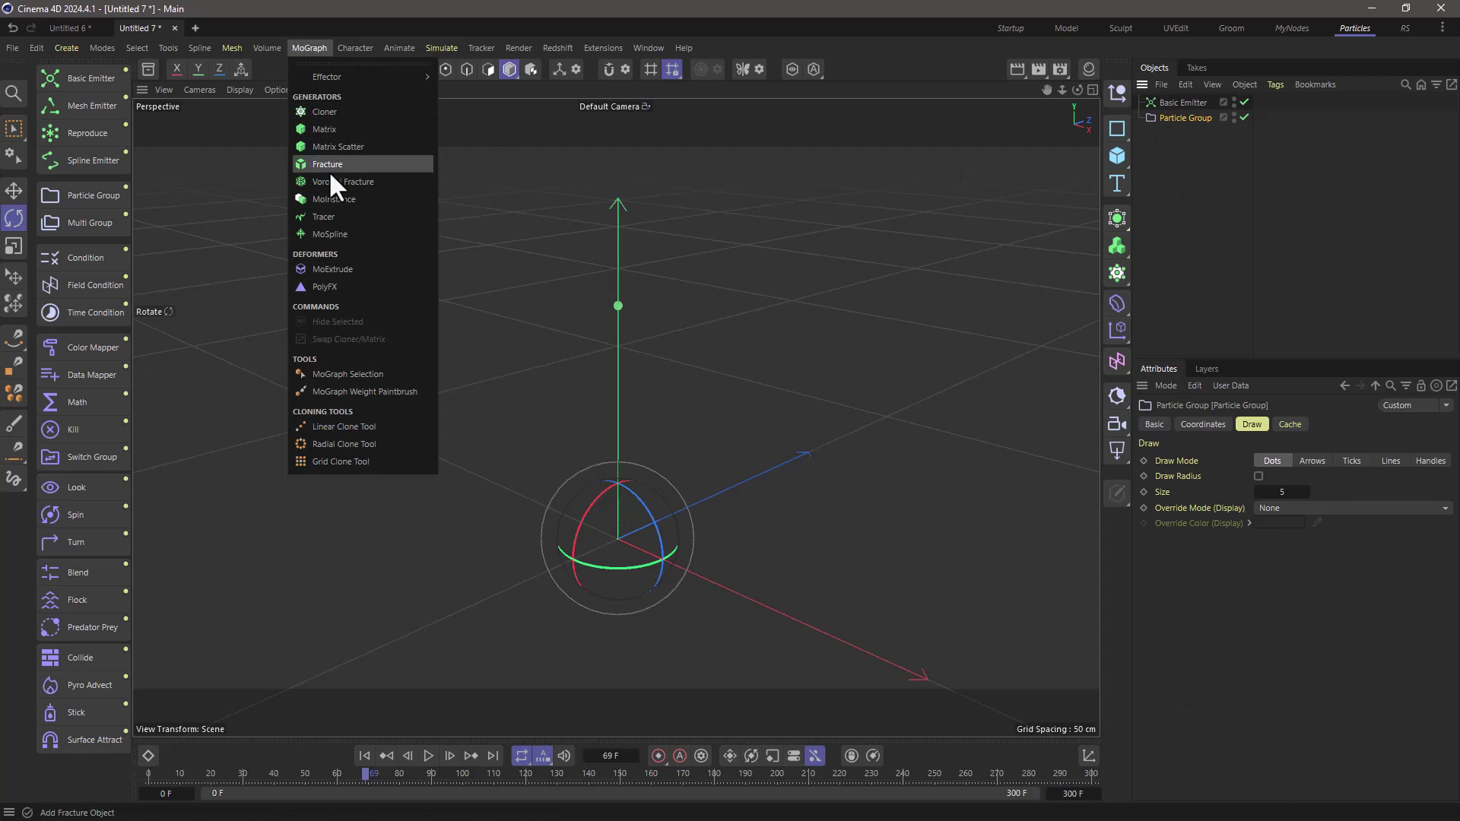
pyautogui.click(332, 216)
pyautogui.moveTo(1187, 97); pyautogui.dragTo(1178, 152)
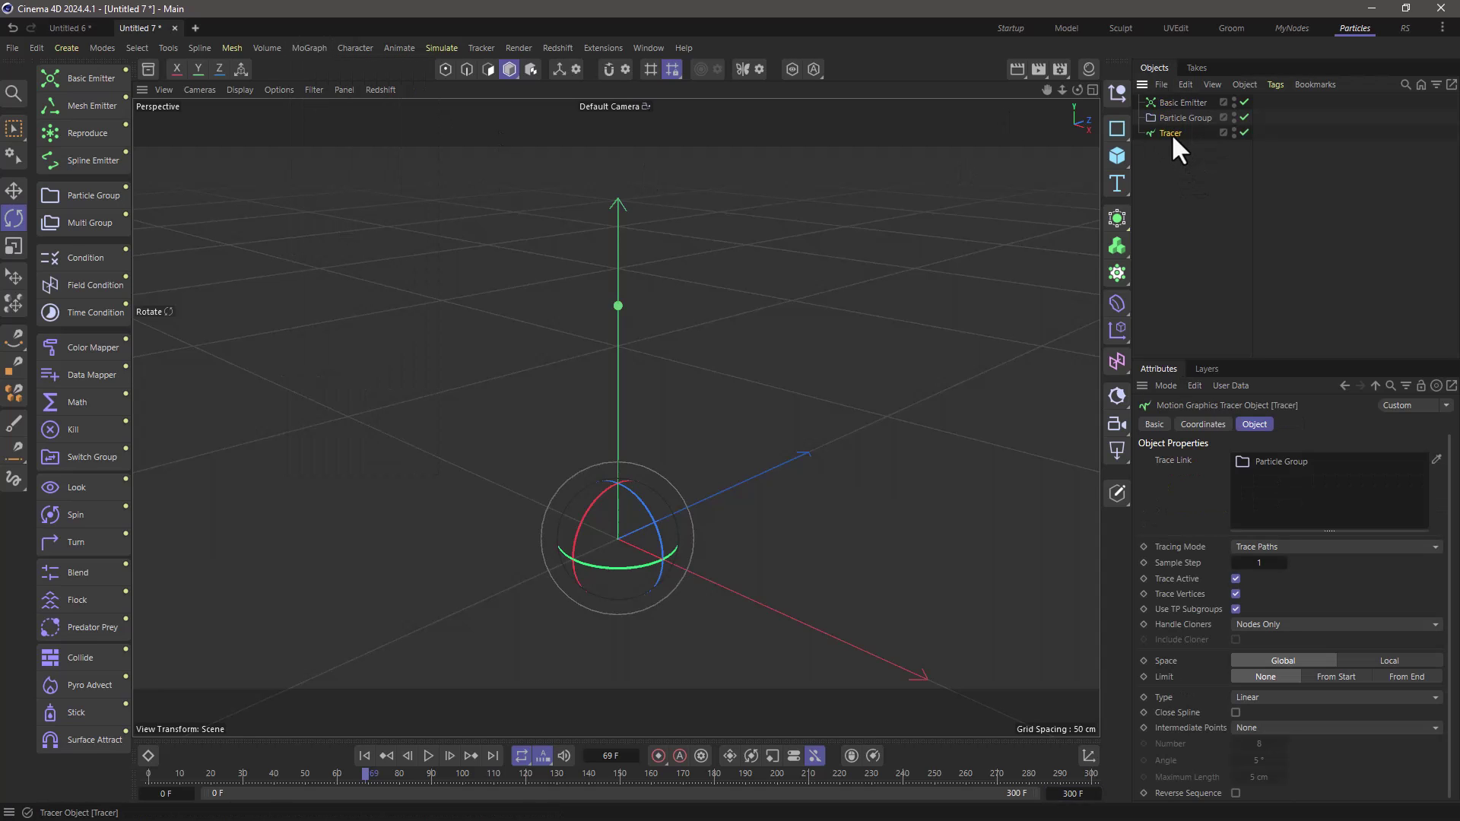
pyautogui.doubleClick(1171, 134)
pyautogui.write('main')
pyautogui.press('Return')
pyautogui.click(1178, 171)
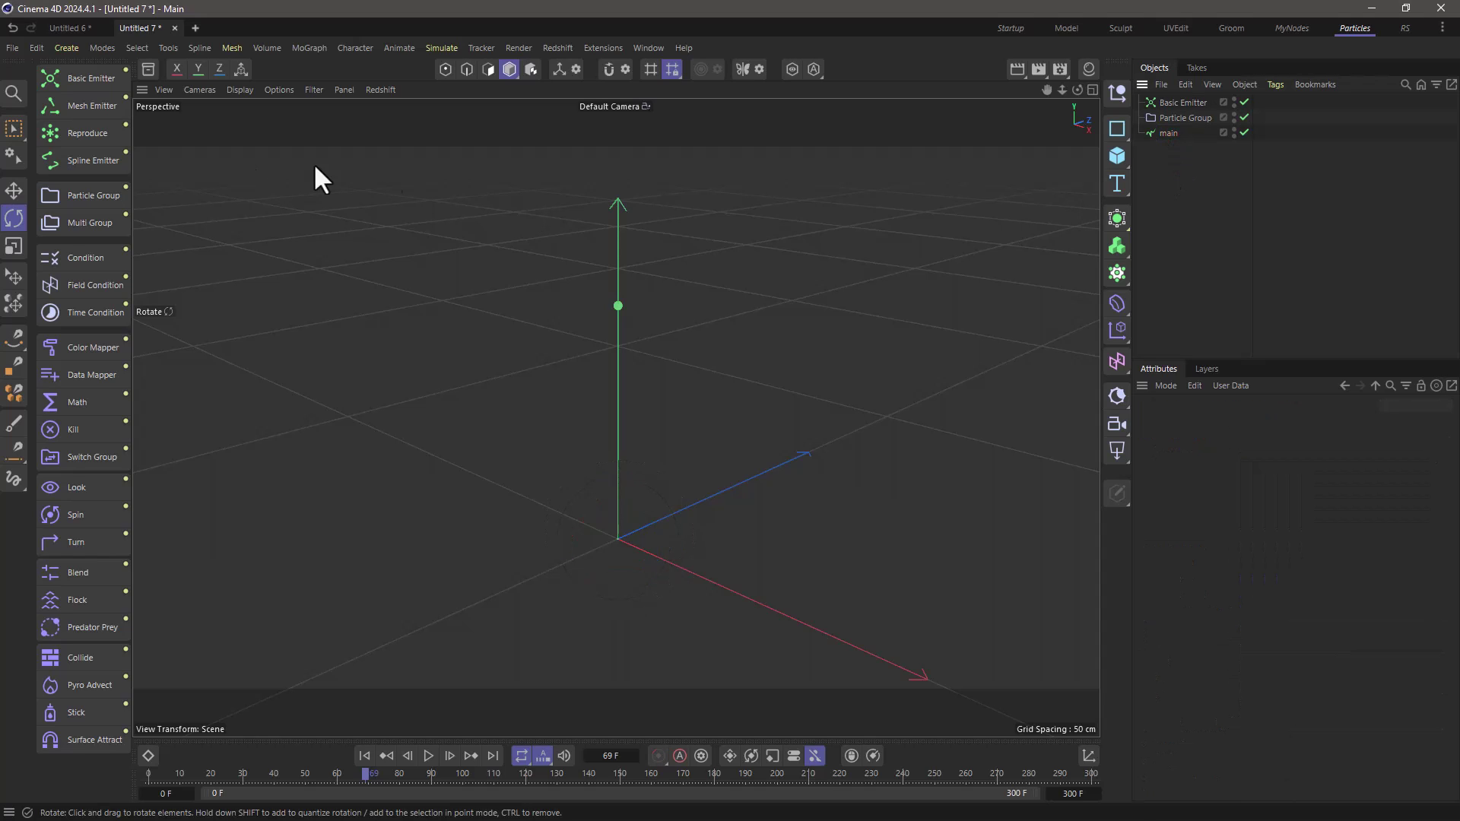
# - Add a Reproduce modifier as a child of the Particle Group, and move its own new group to the end of the object list
pyautogui.click(89, 137)
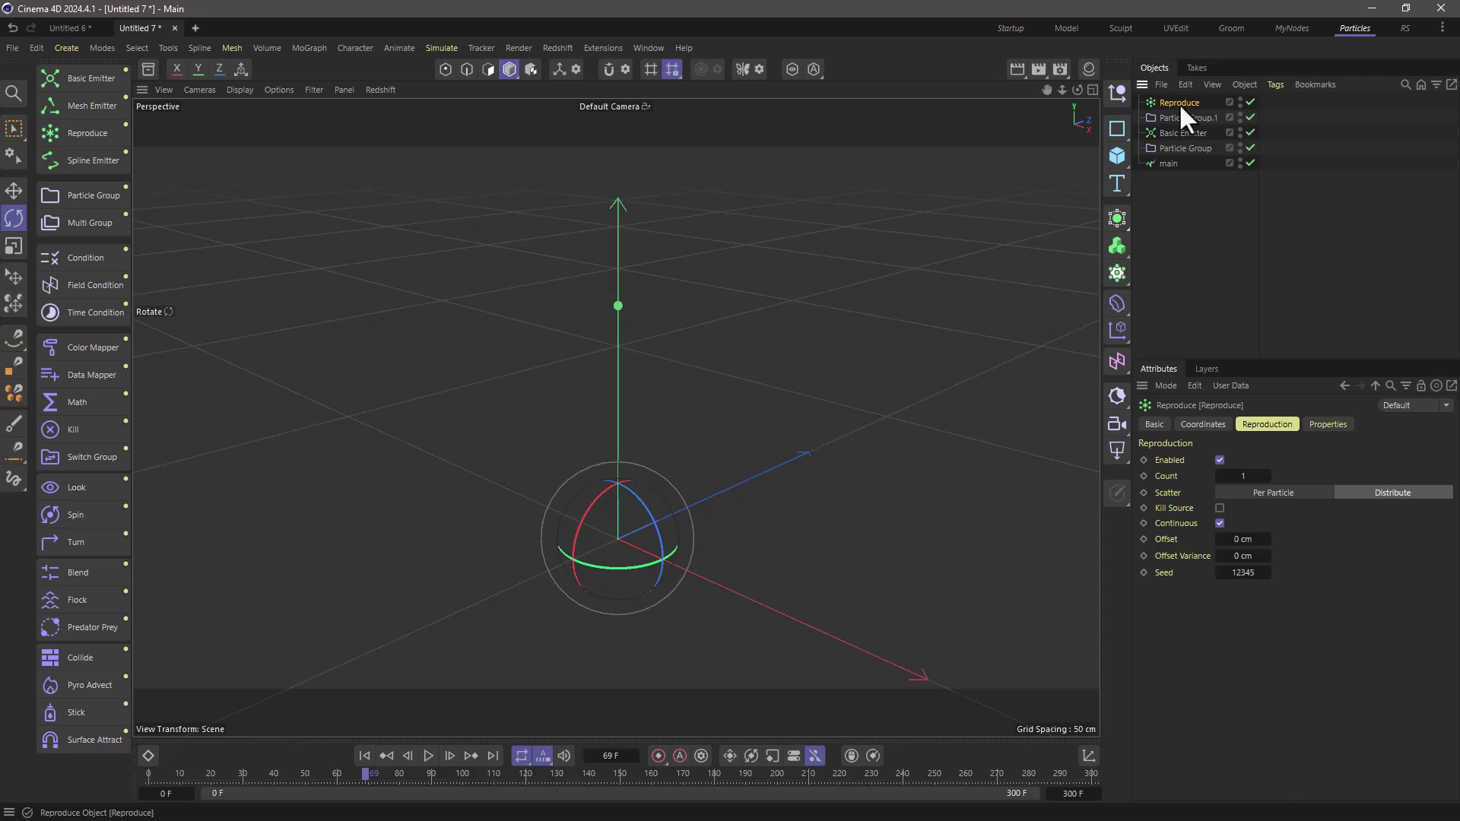
pyautogui.moveTo(1179, 107); pyautogui.dragTo(1184, 190)
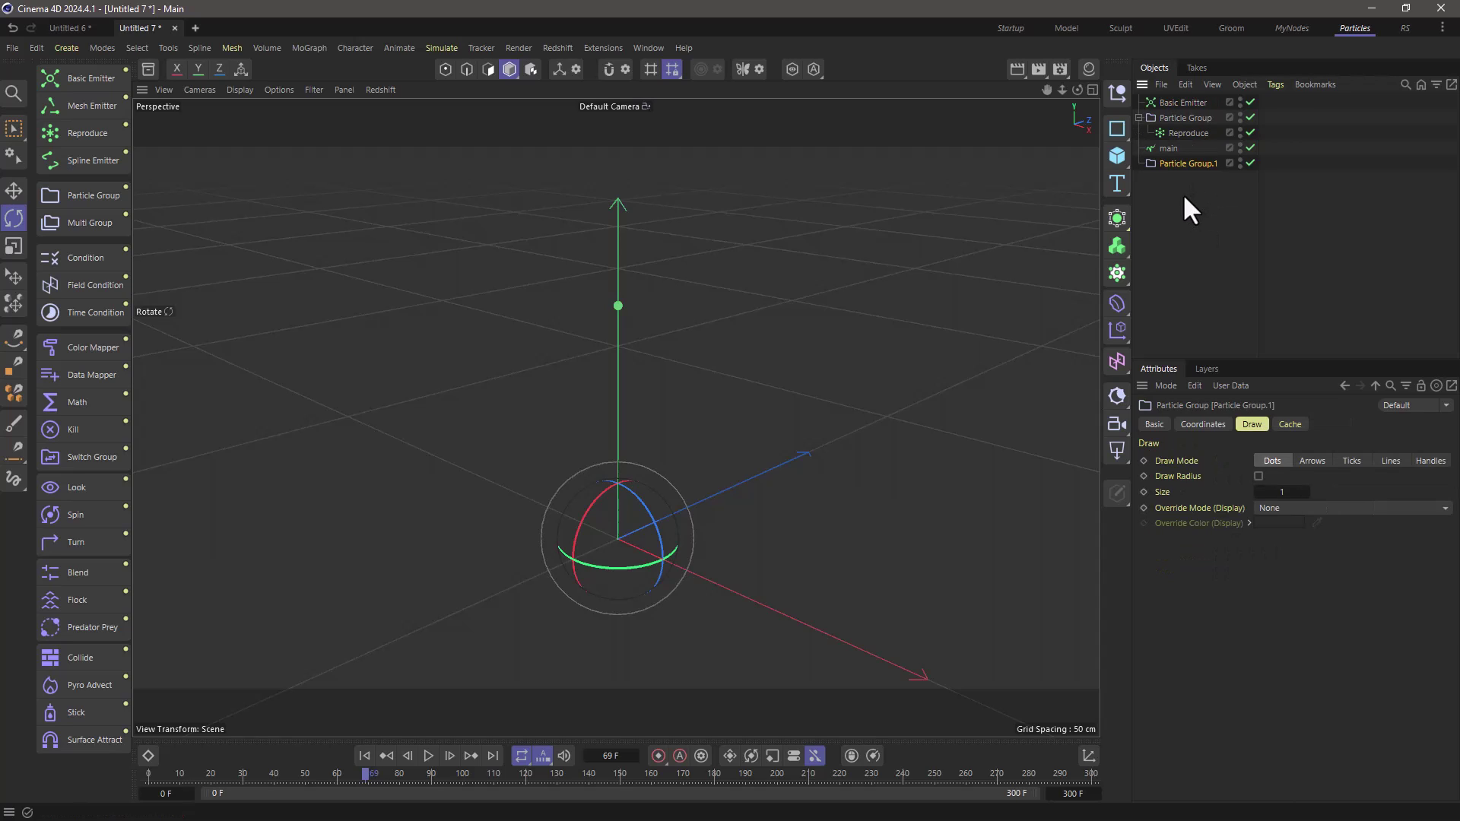
# - Set the Reproduce modifier's count to 5 with Per Particle scatter, and preview the animation from the start
pyautogui.click(1183, 132)
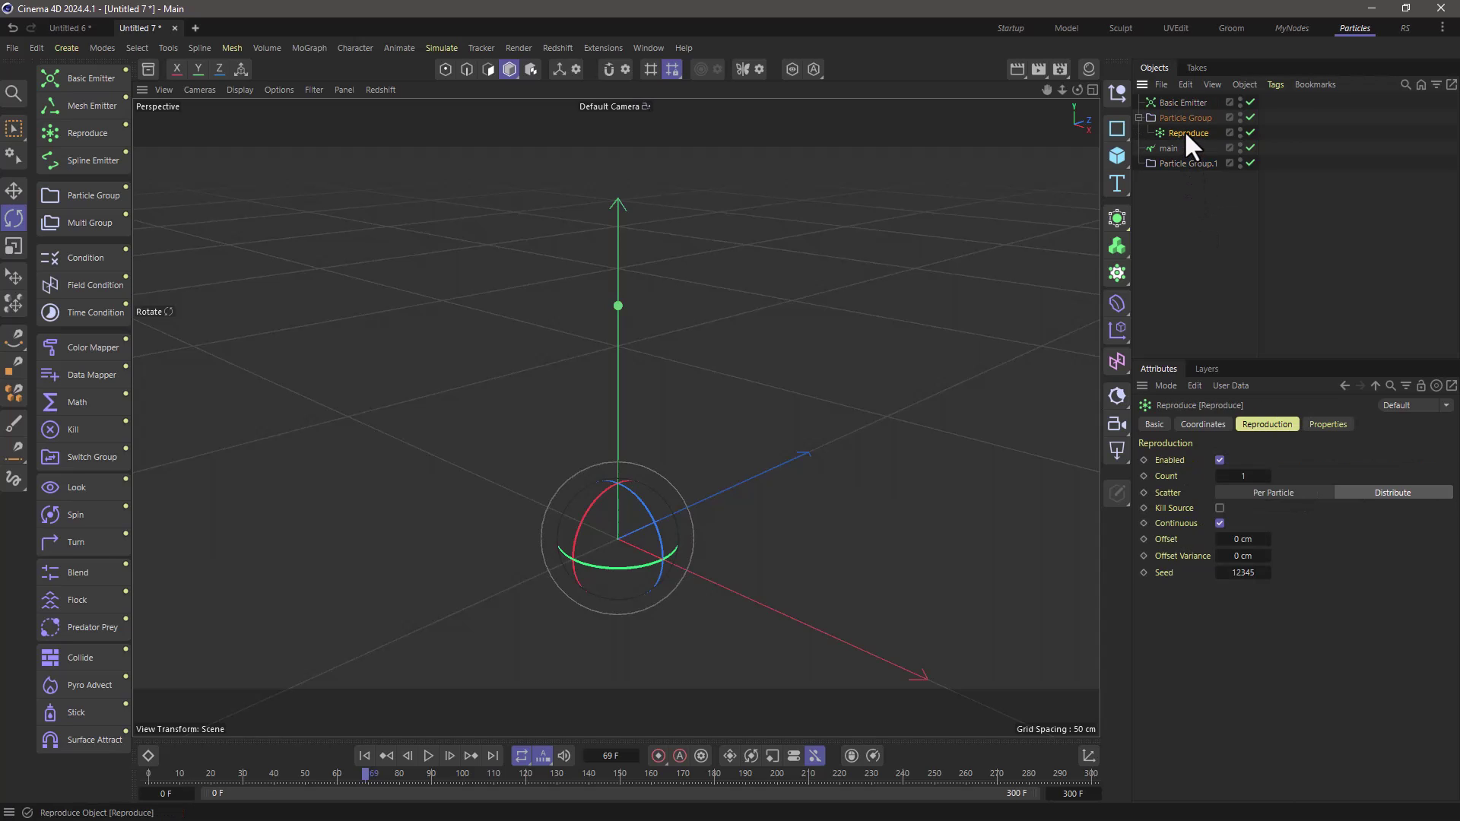
pyautogui.click(1244, 477)
pyautogui.write('5')
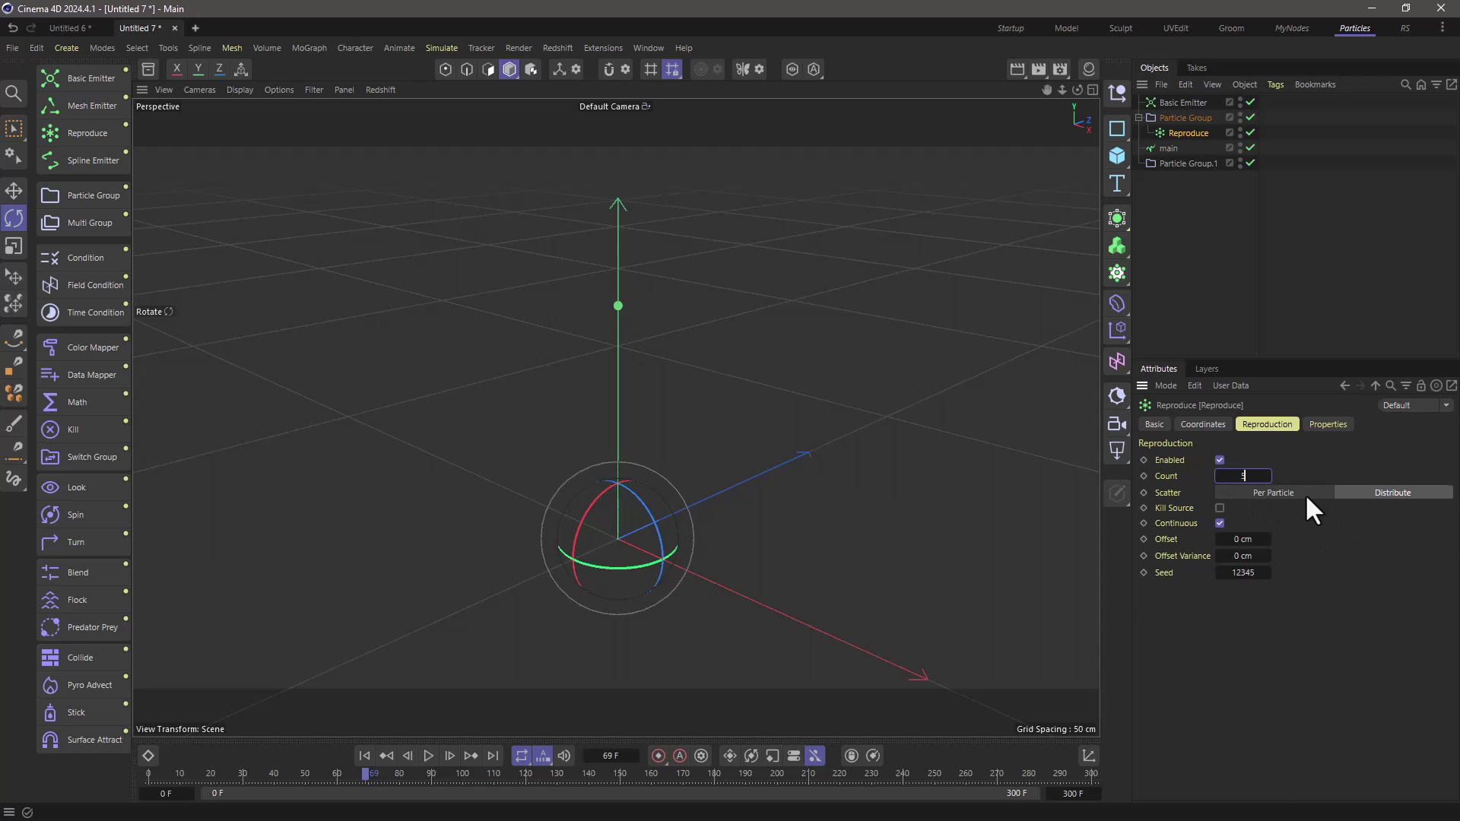
pyautogui.click(1304, 494)
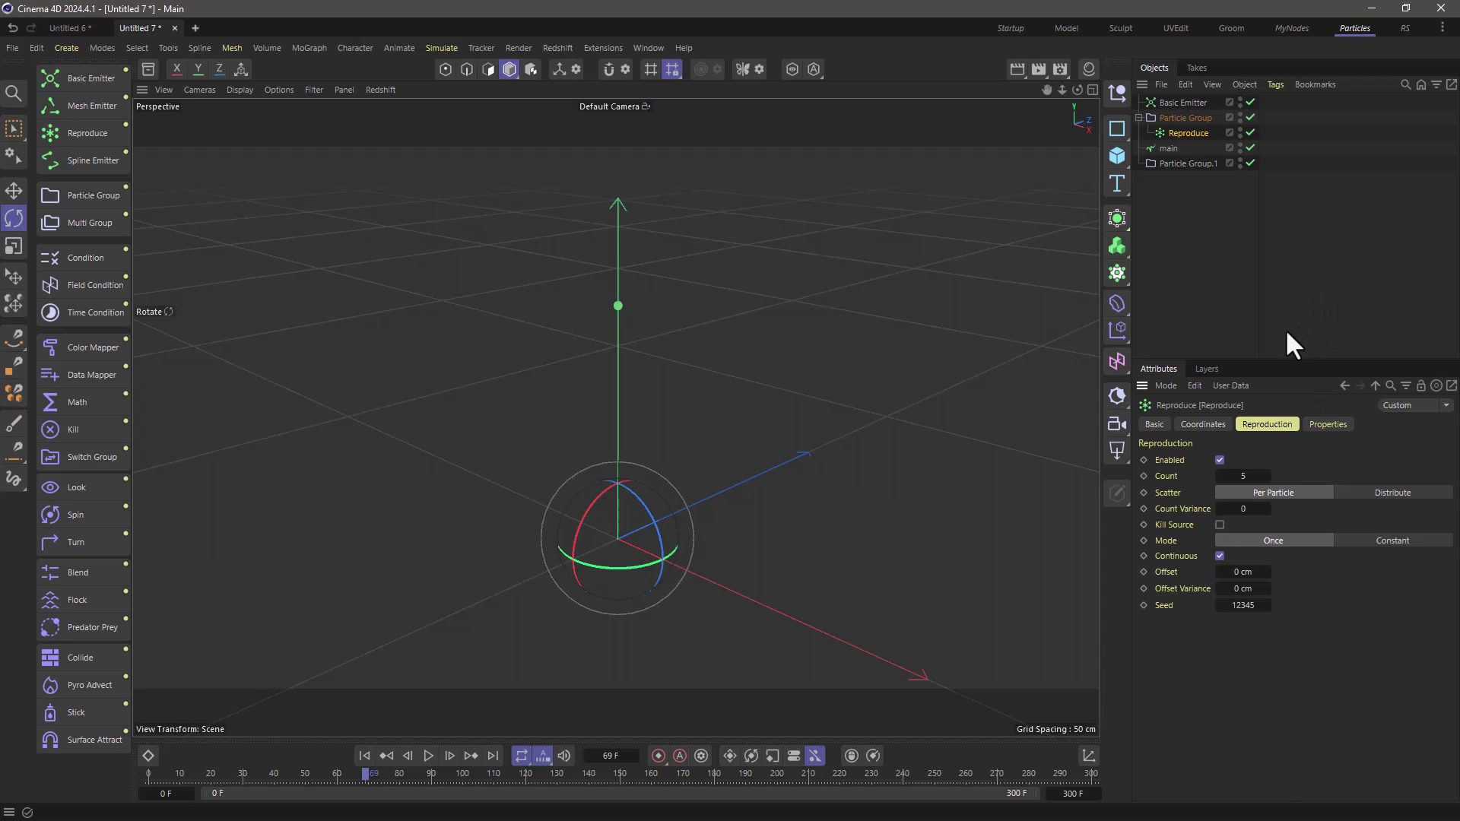
pyautogui.click(364, 755)
pyautogui.click(428, 755)
pyautogui.click(428, 755)
# - Switch the Reproduce modifier's mode to Constant and preview the animation from the start
pyautogui.click(1392, 541)
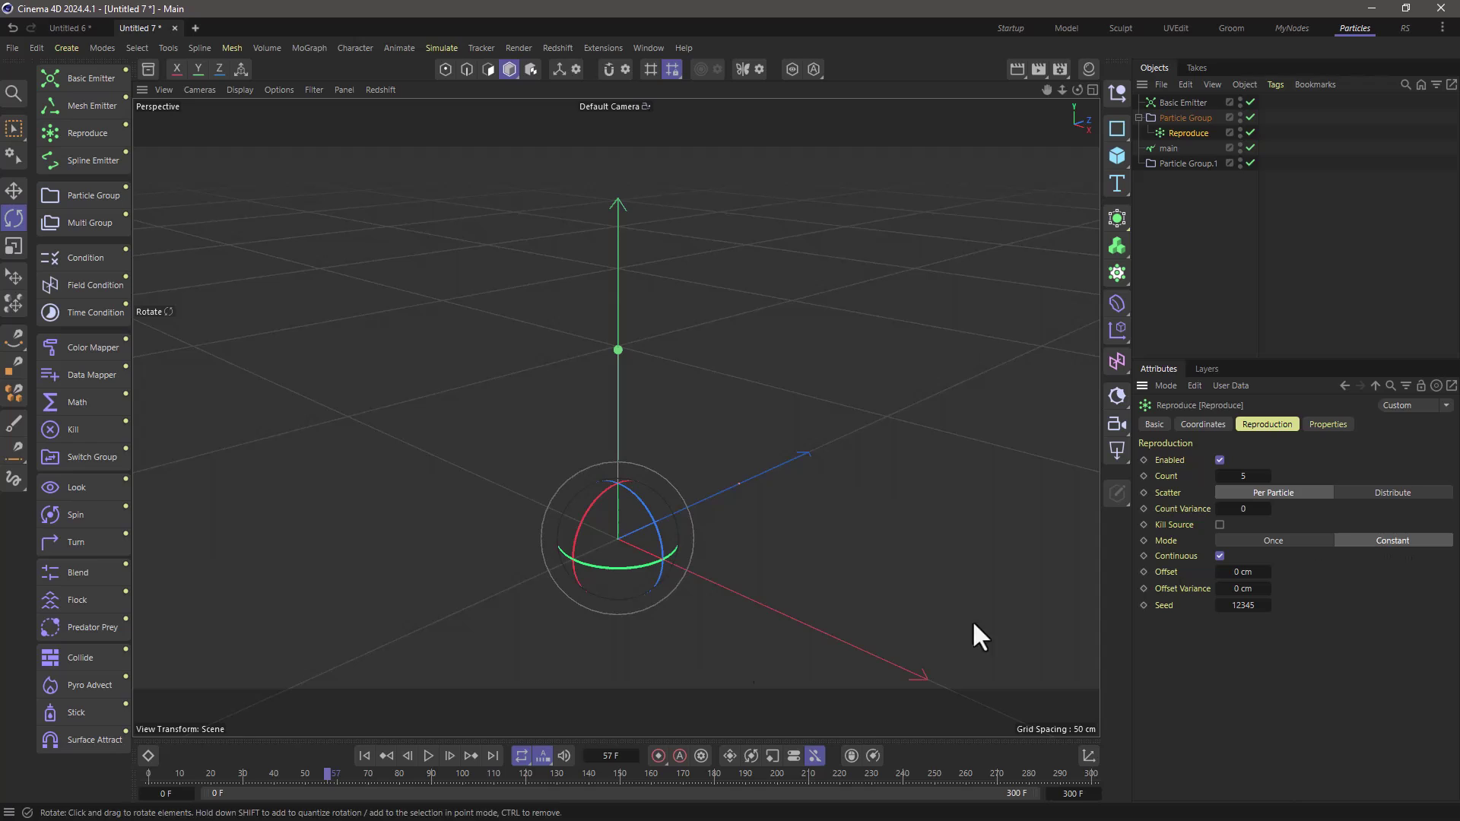
pyautogui.click(363, 756)
pyautogui.click(428, 755)
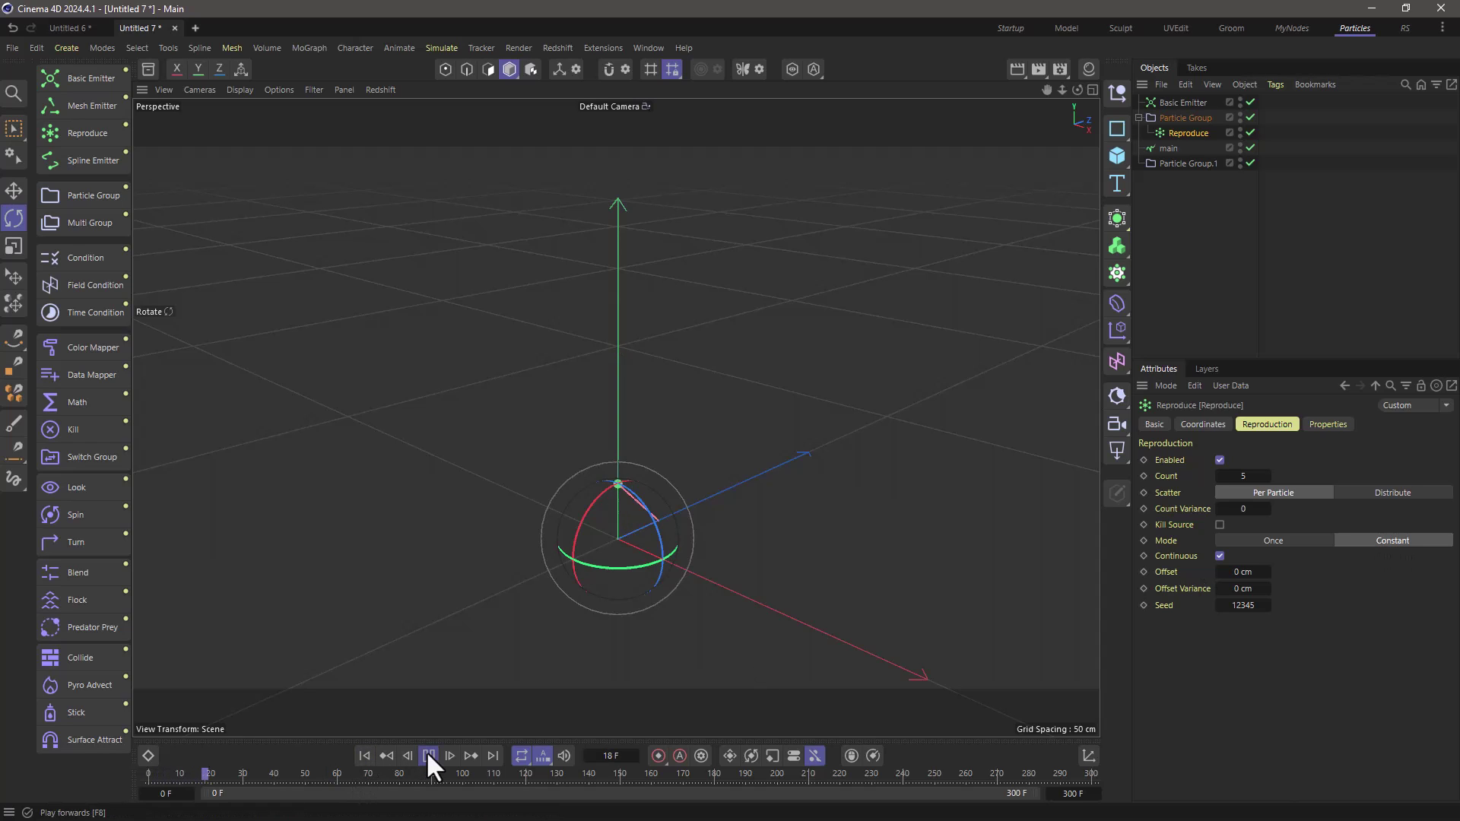
pyautogui.click(428, 755)
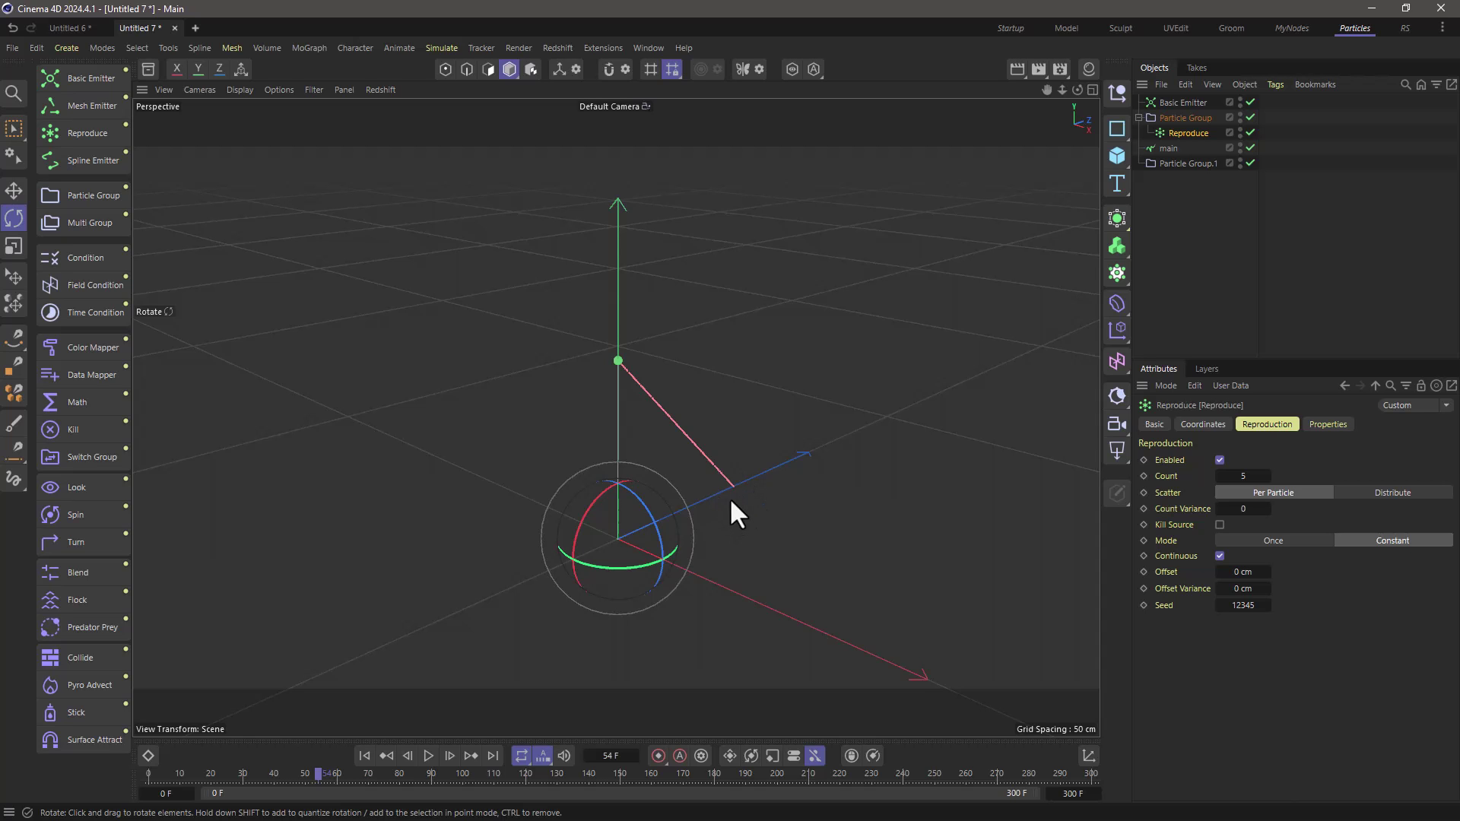
# - Set the velocity direction of the reproduced particles to Radial and preview the animation
pyautogui.click(1328, 424)
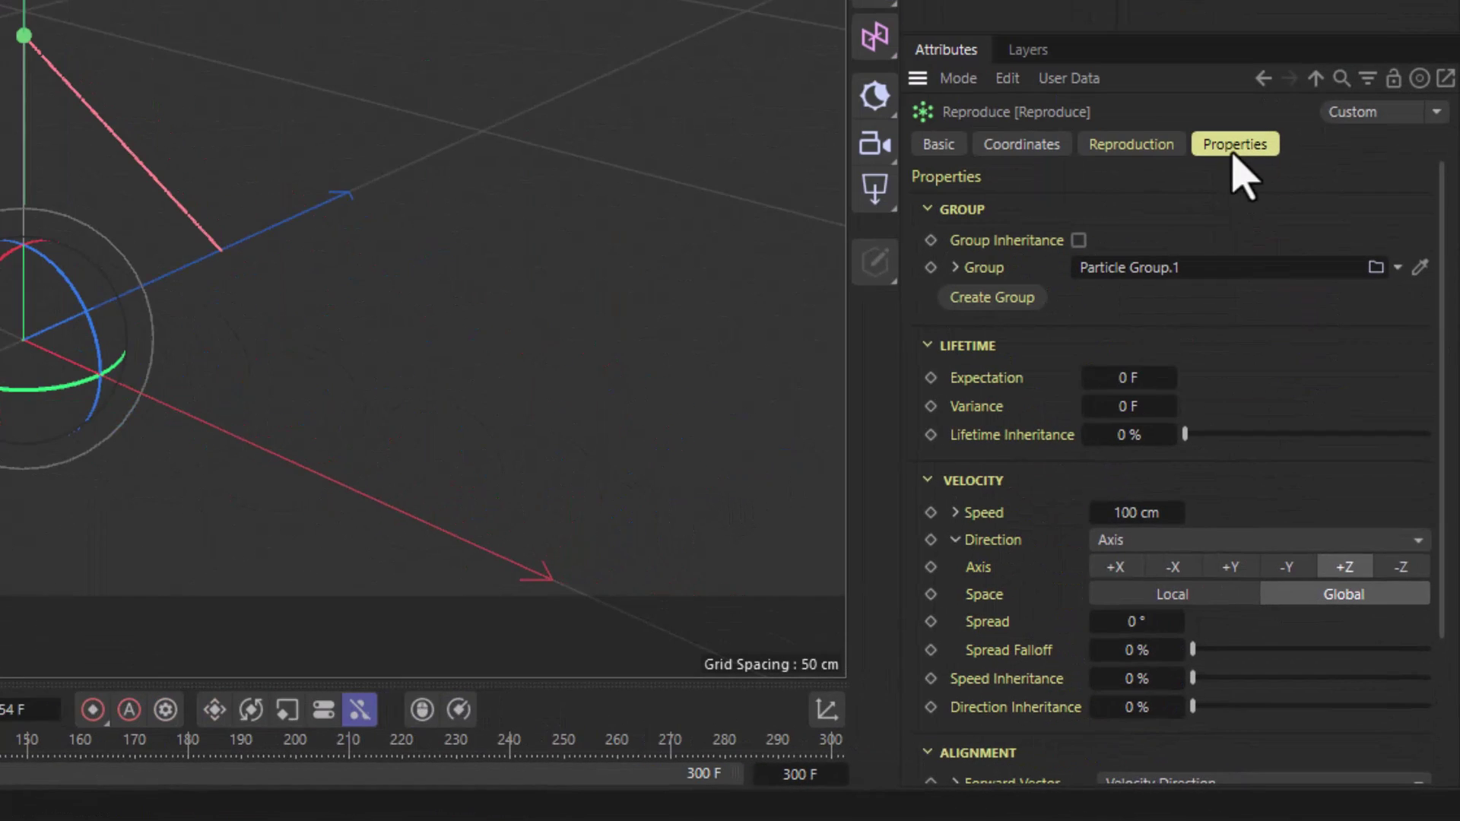
pyautogui.click(1141, 540)
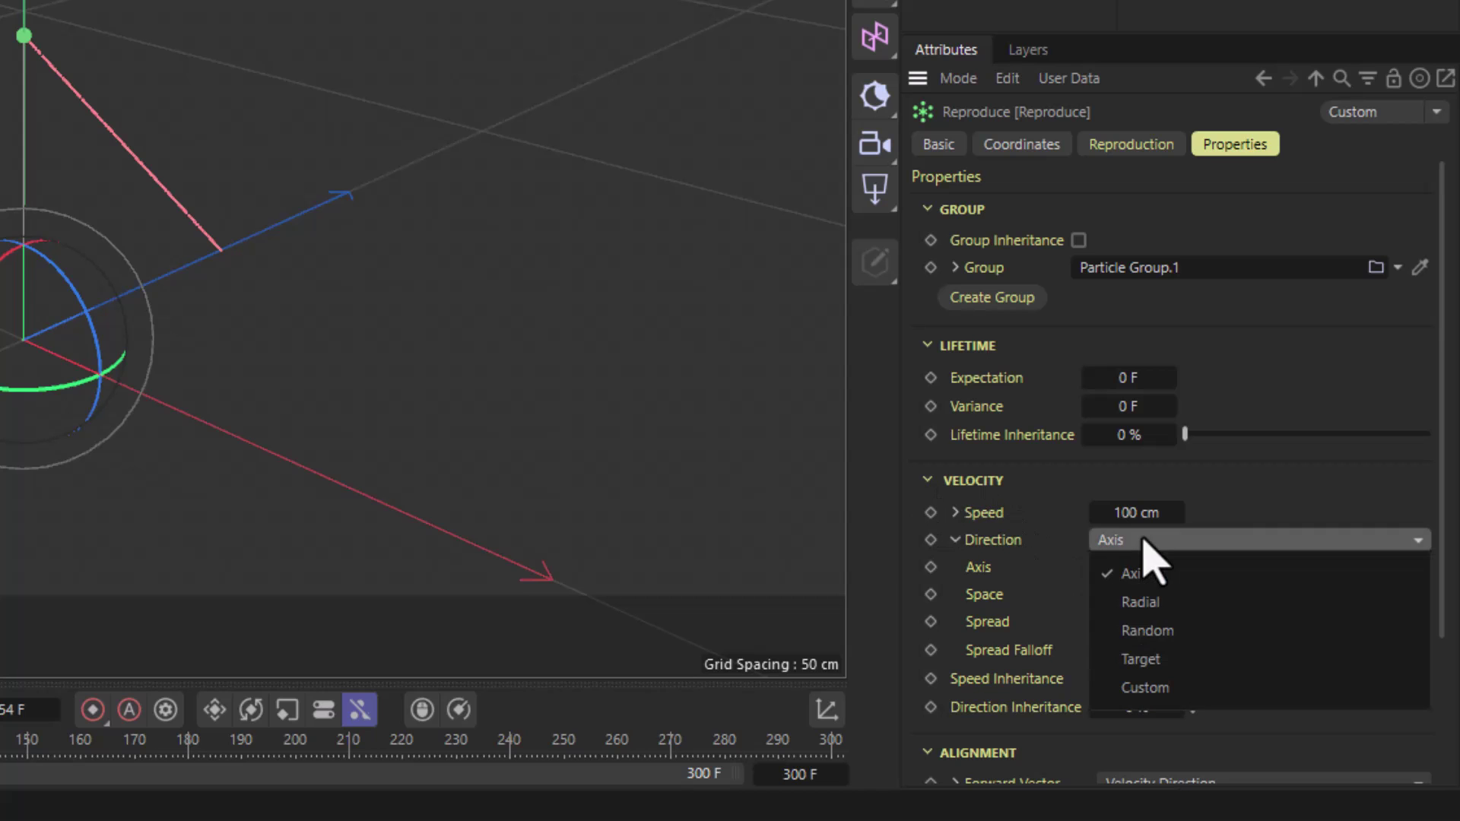
pyautogui.click(1148, 602)
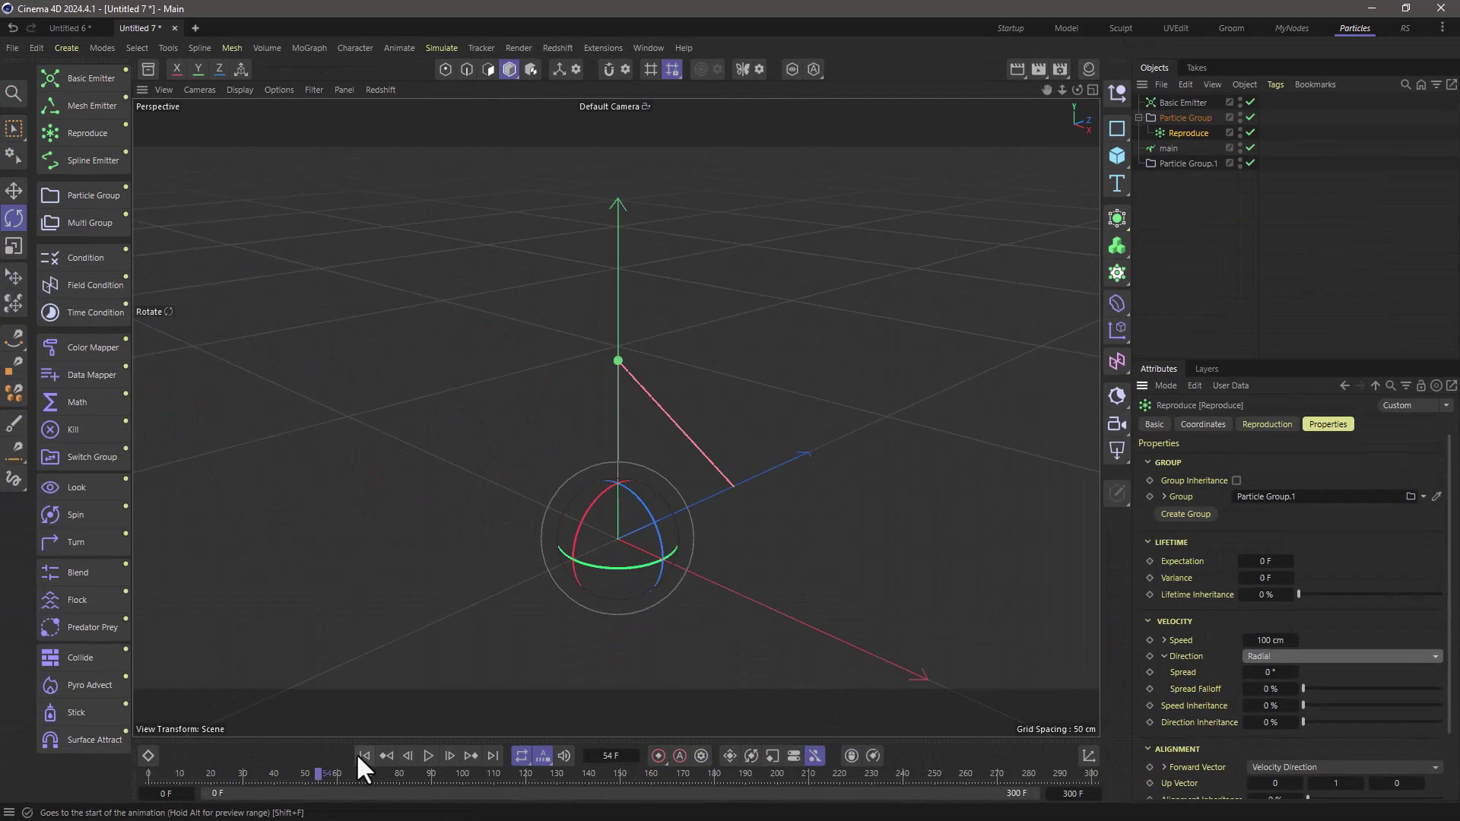
pyautogui.click(428, 755)
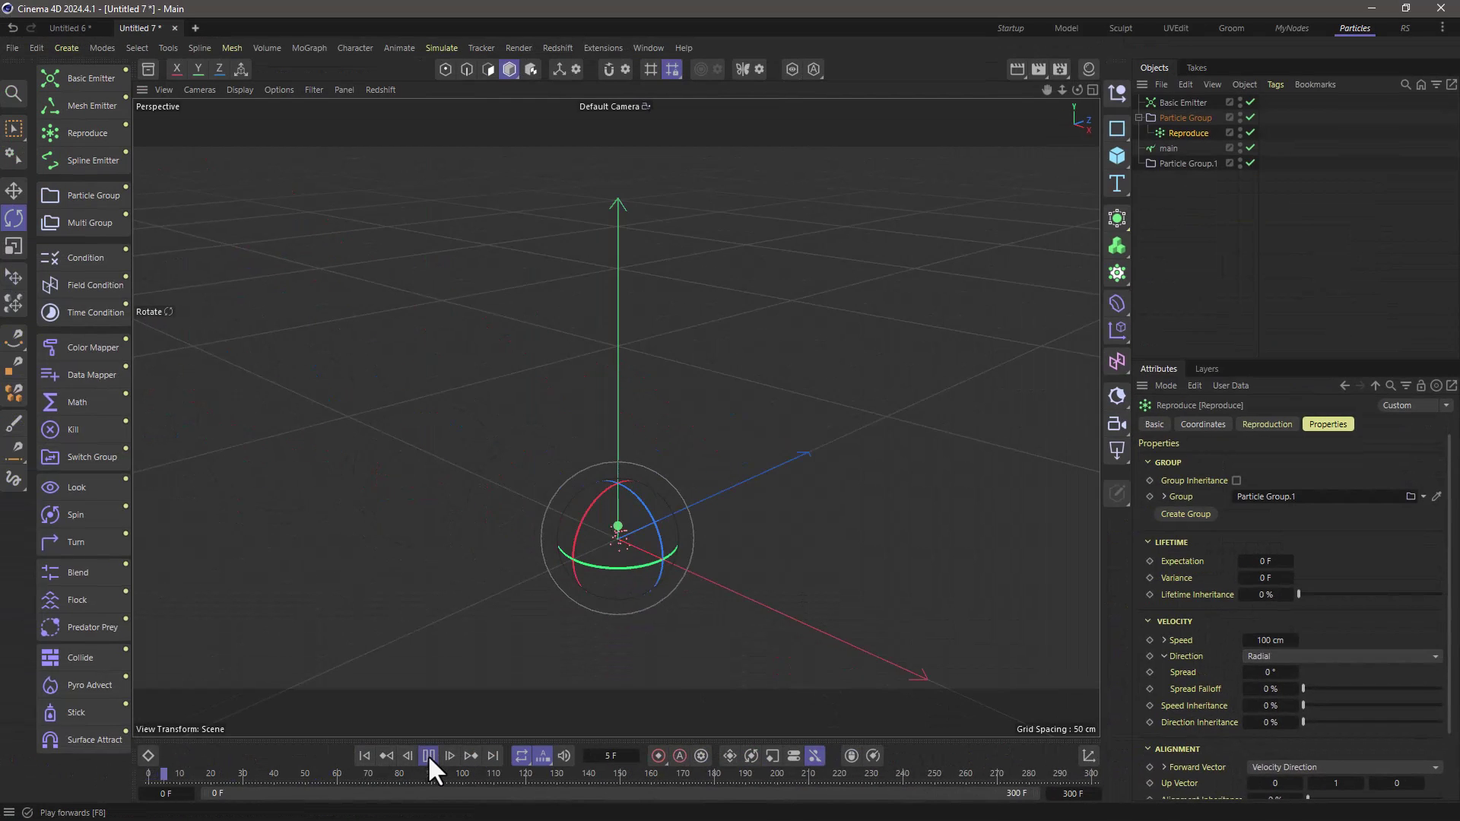
pyautogui.click(428, 756)
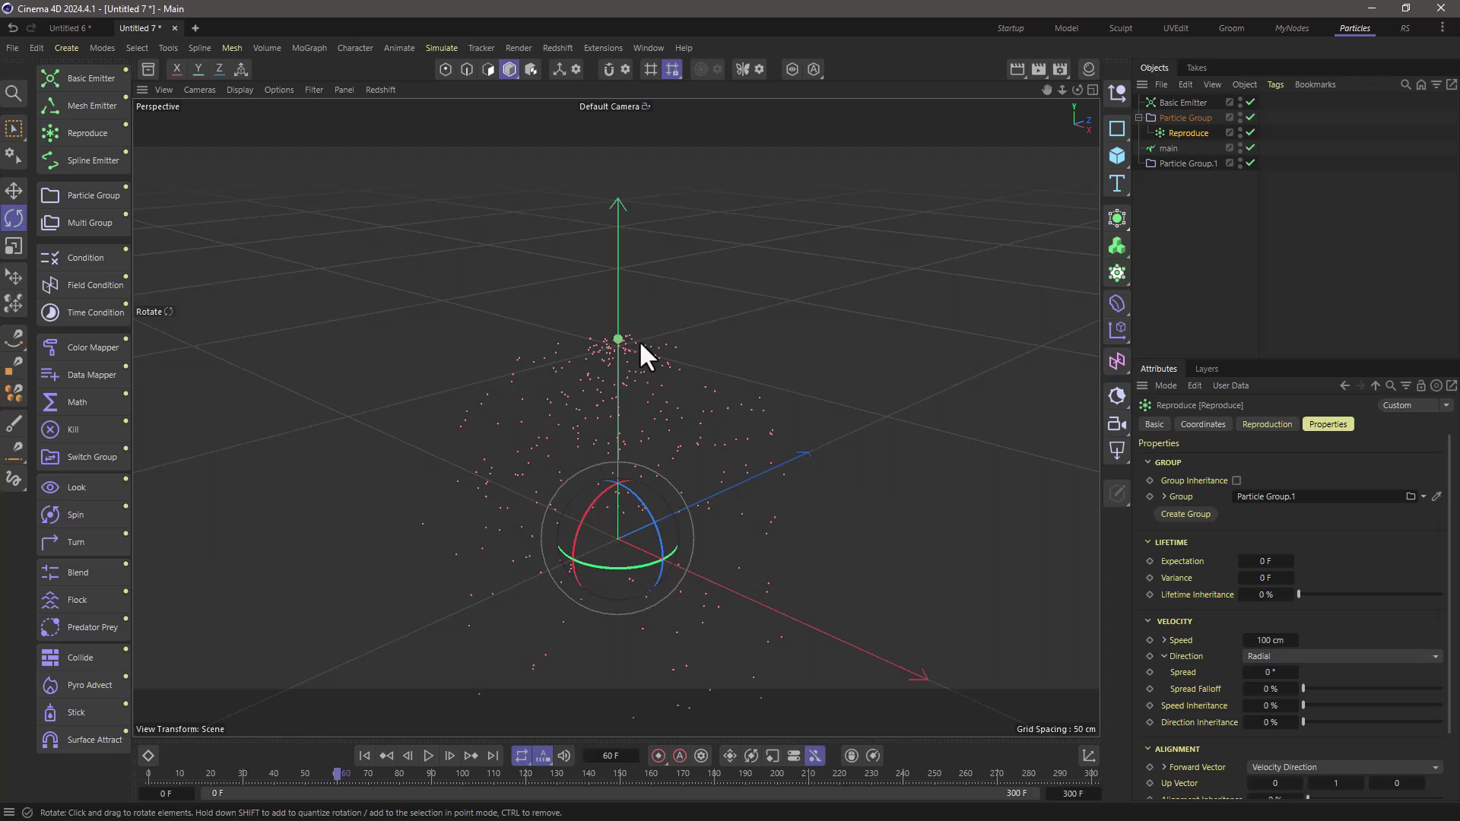
# - Set the reproduced particles' lifetime expectation to 25 F and variance to 15 F, and replay the animation from the start
pyautogui.click(1268, 562)
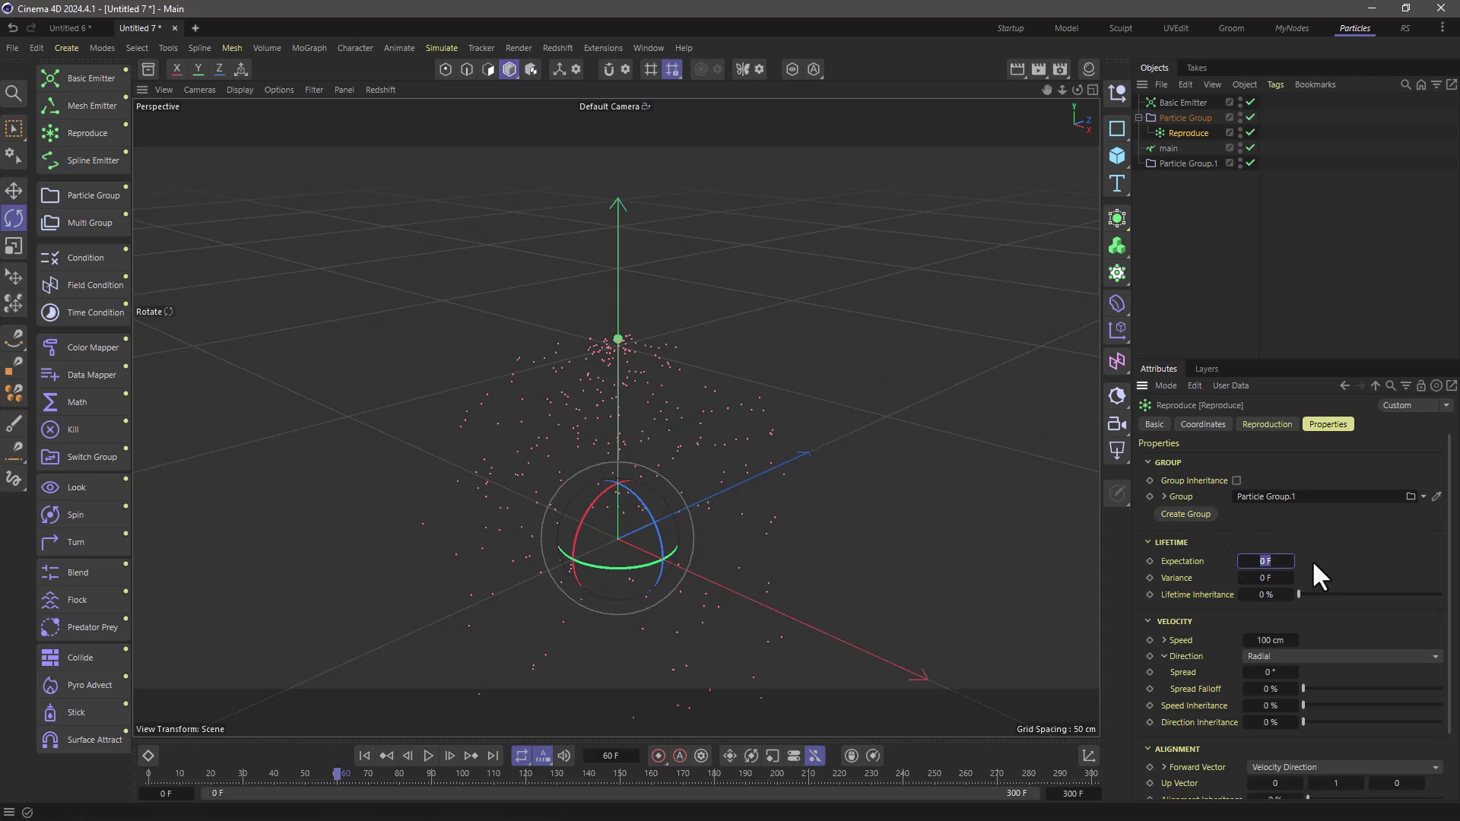
pyautogui.write('25')
pyautogui.press('Tab')
pyautogui.write('15')
pyautogui.click(364, 755)
pyautogui.click(429, 755)
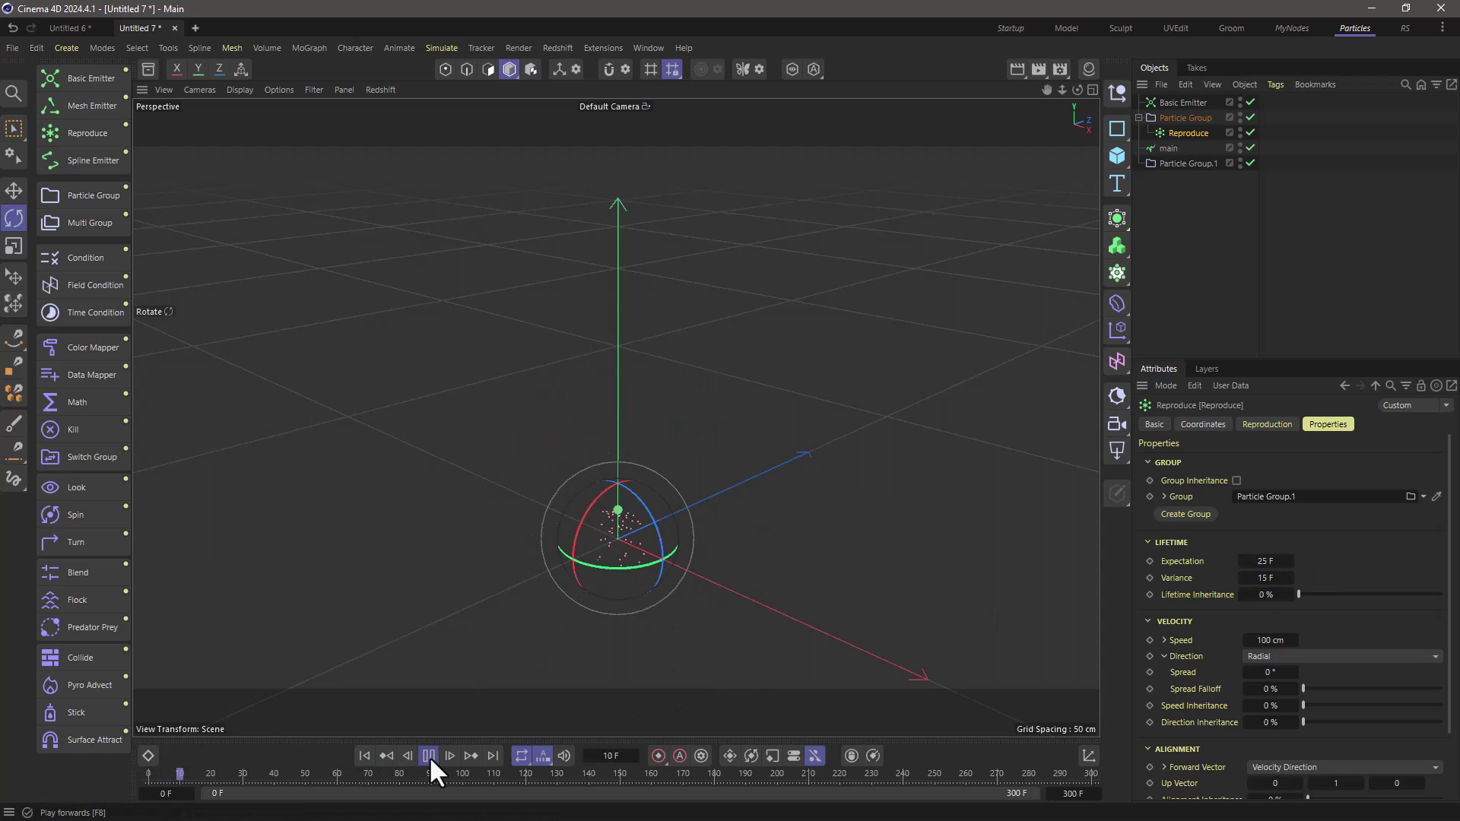
pyautogui.click(428, 756)
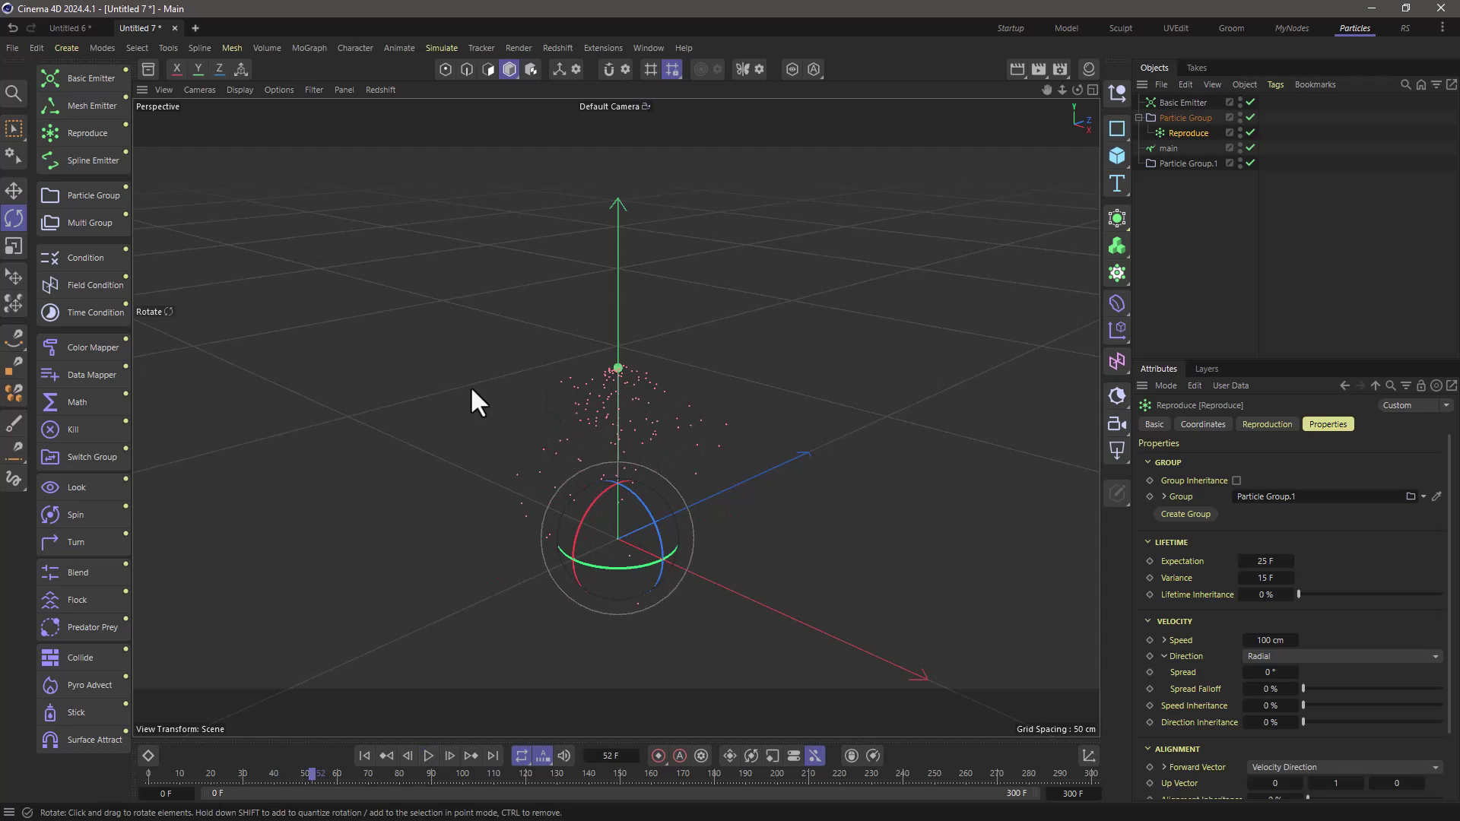
# - Add a Time Condition inside the Particle Group as the parent of the Reproduce modifier
pyautogui.click(90, 311)
pyautogui.moveTo(1181, 102); pyautogui.dragTo(1186, 134)
pyautogui.click(1188, 134)
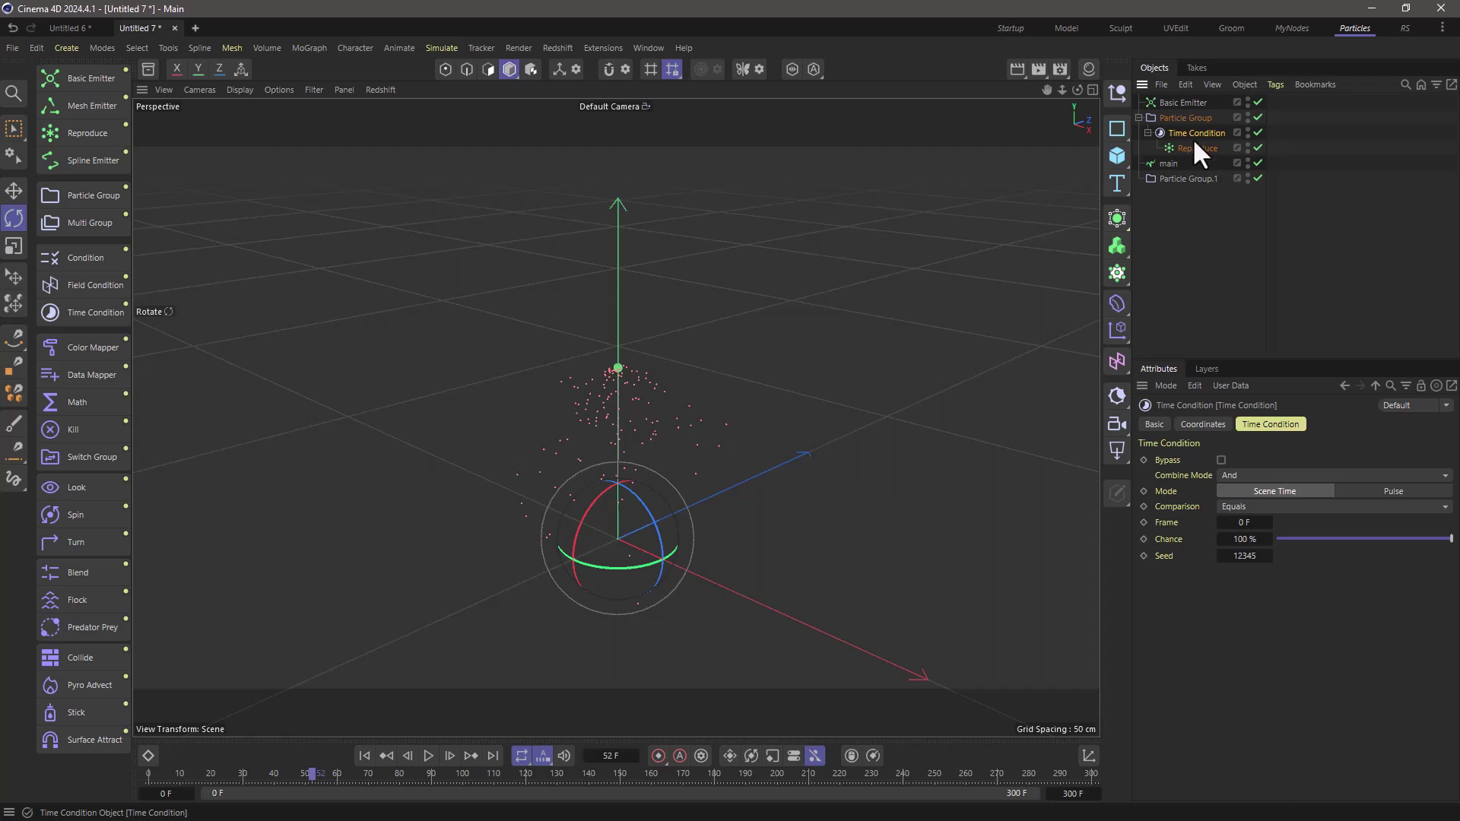
# - Set the Time Condition to Pulse mode with a gap of 15 F and preview the animation from the start
pyautogui.click(1373, 491)
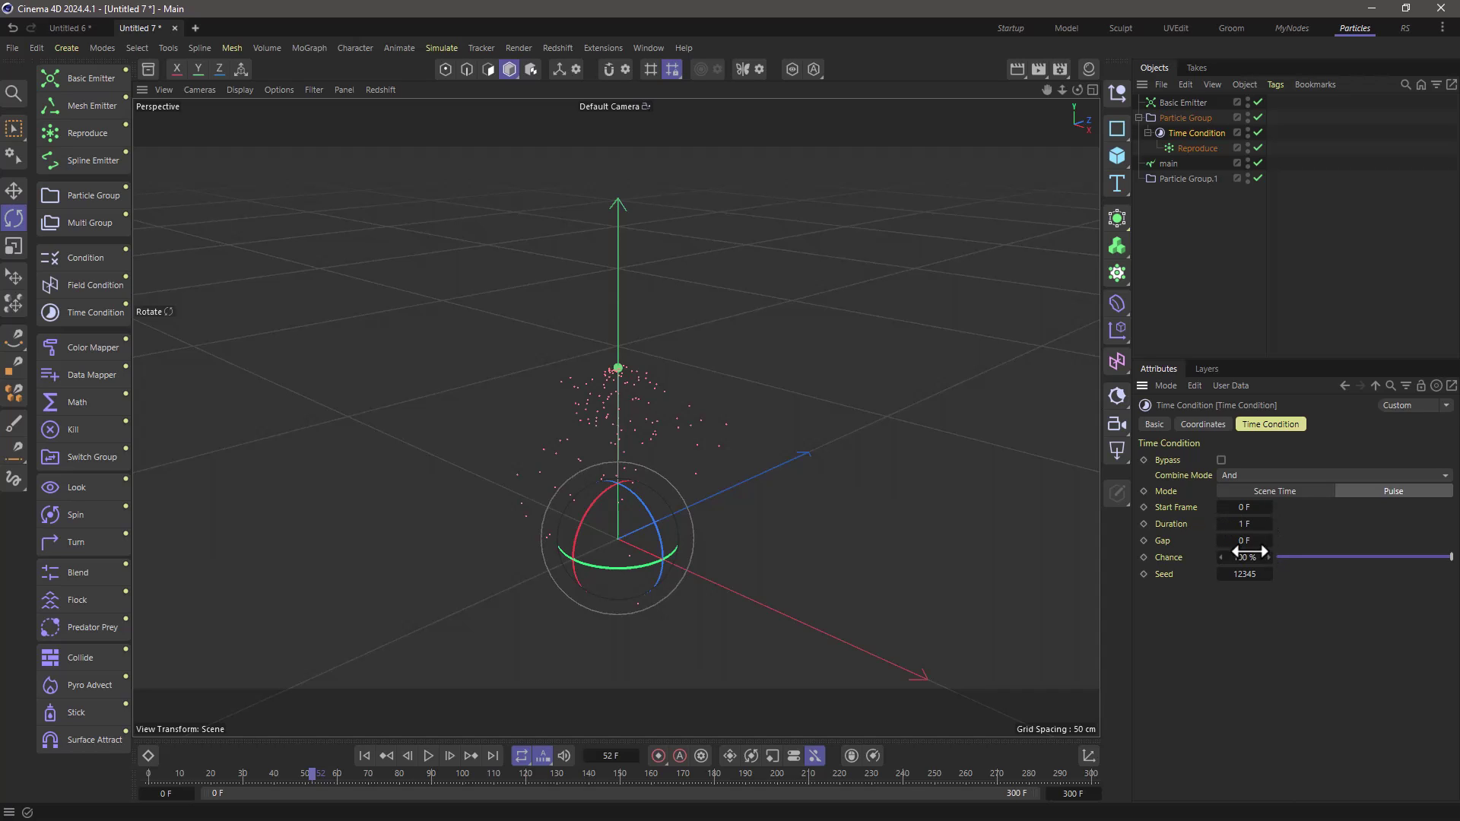
pyautogui.click(1246, 541)
pyautogui.write('15')
pyautogui.press('Return')
pyautogui.click(385, 755)
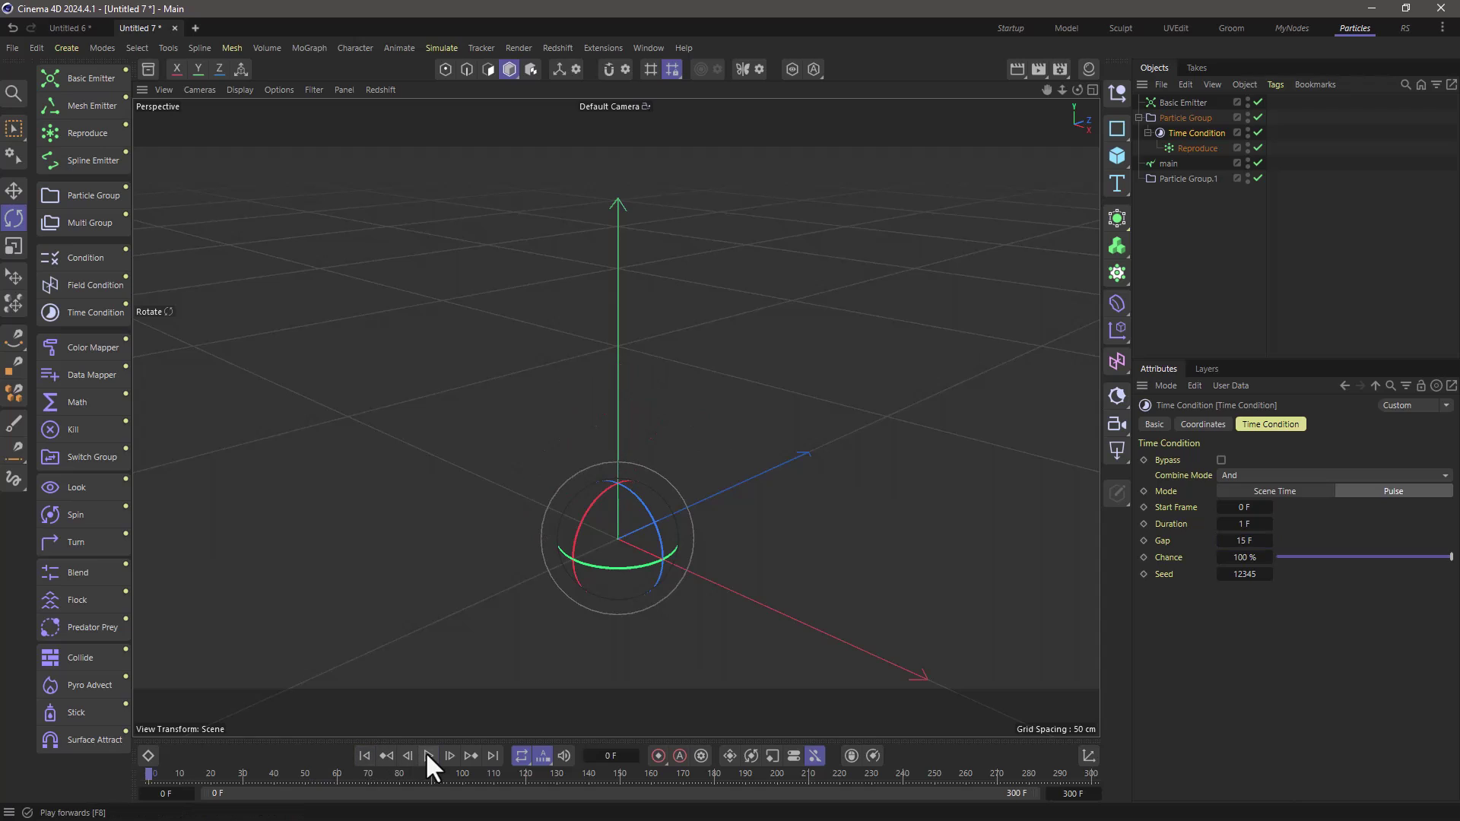
pyautogui.click(428, 755)
pyautogui.click(428, 755)
# - Add a Tracer linked to Particle Group.1, place it last in the hierarchy, and replay the animation from the start
pyautogui.click(1175, 178)
pyautogui.click(311, 48)
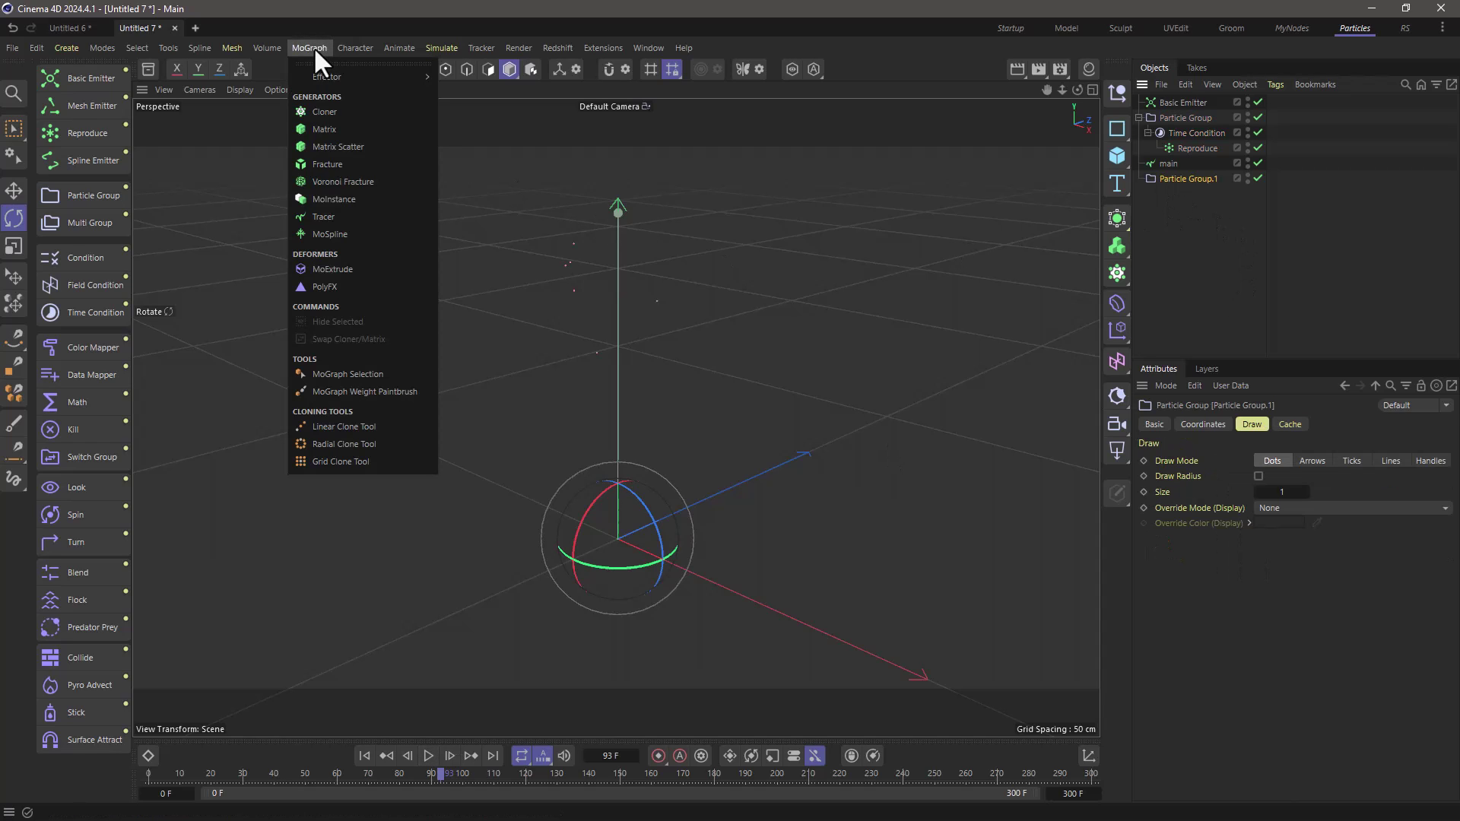
pyautogui.click(319, 216)
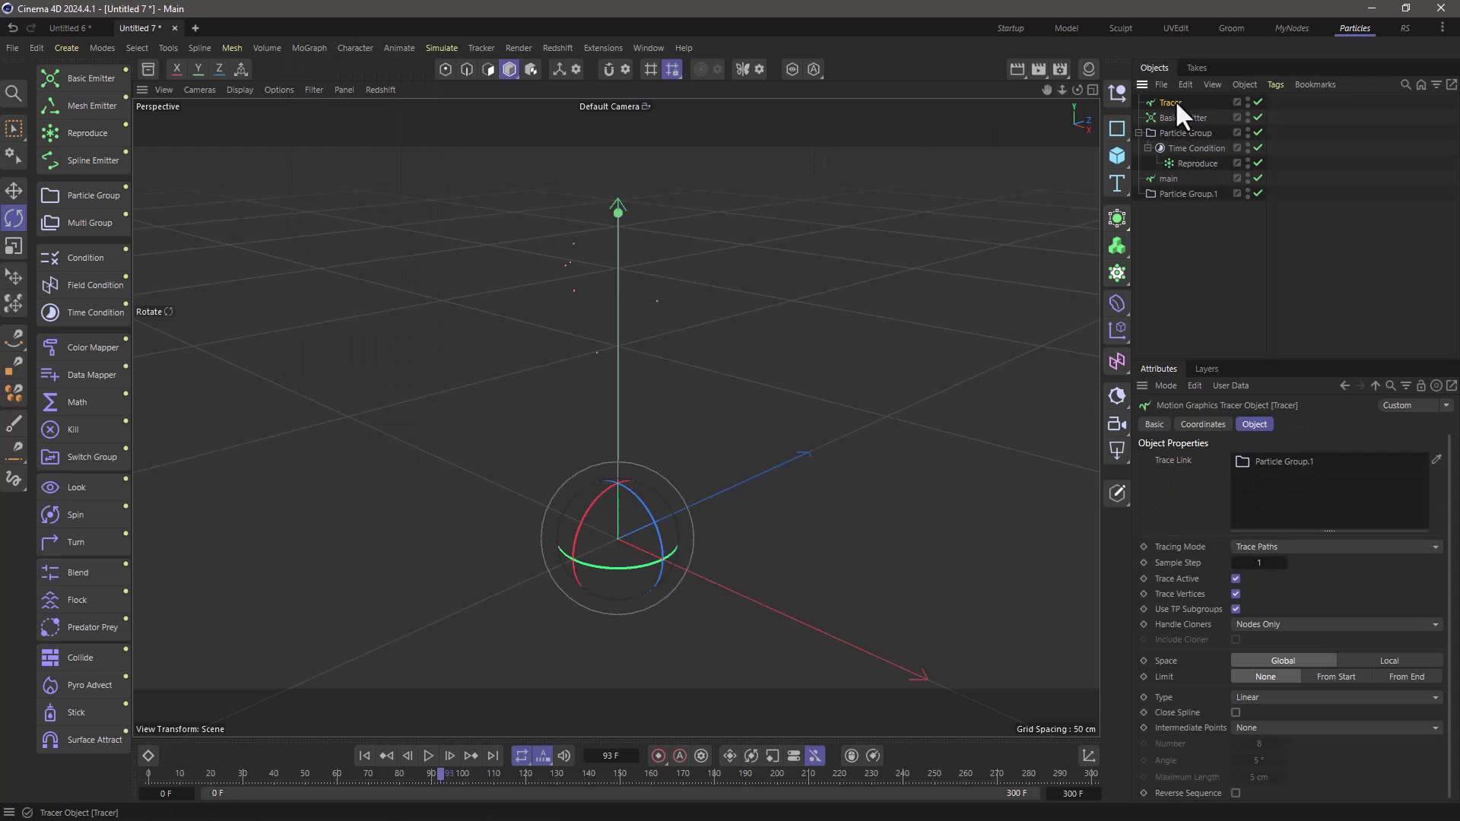
pyautogui.moveTo(1175, 99); pyautogui.dragTo(1183, 263)
pyautogui.click(1183, 264)
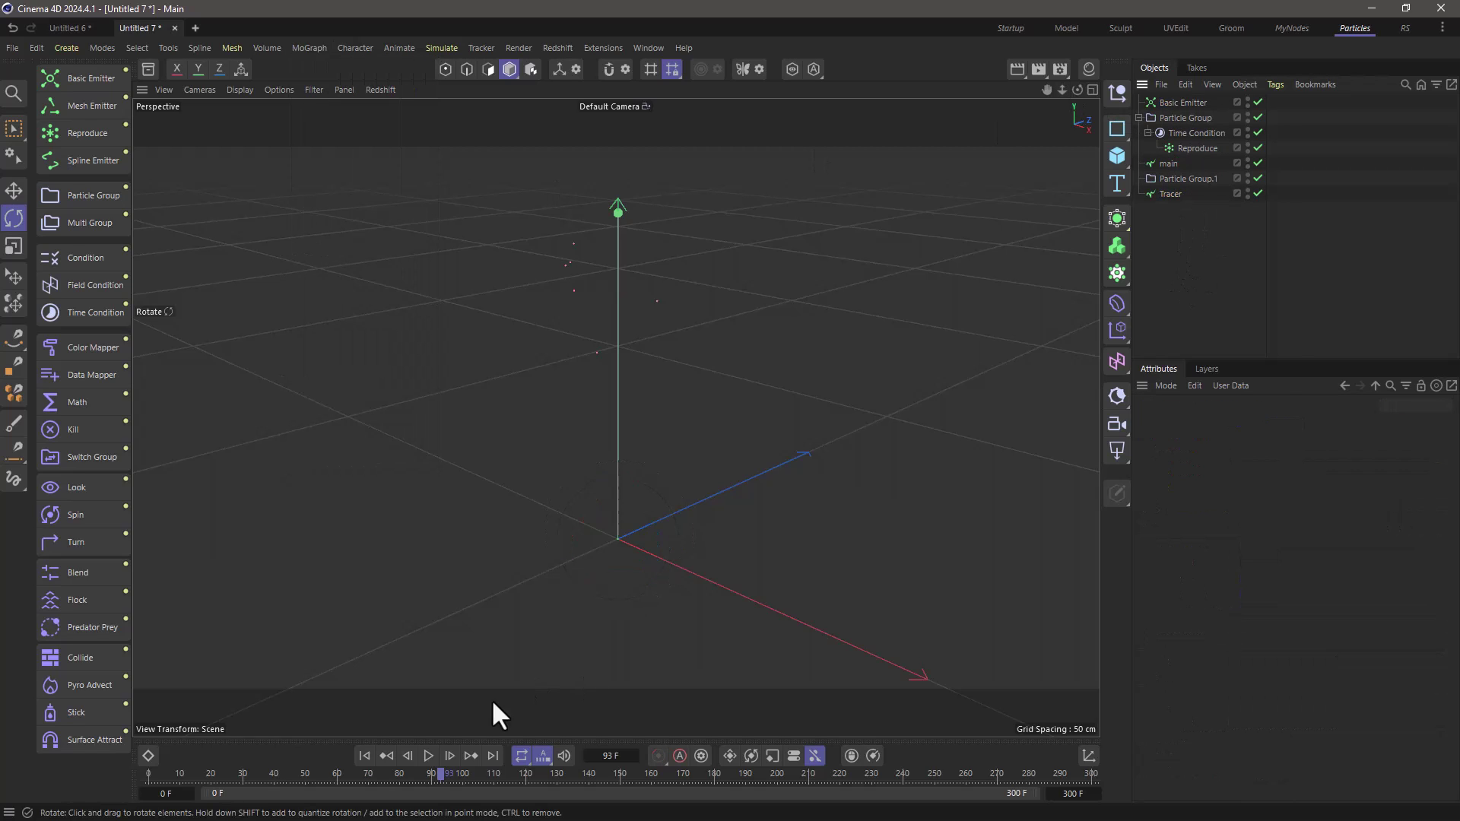
pyautogui.click(364, 756)
pyautogui.click(428, 755)
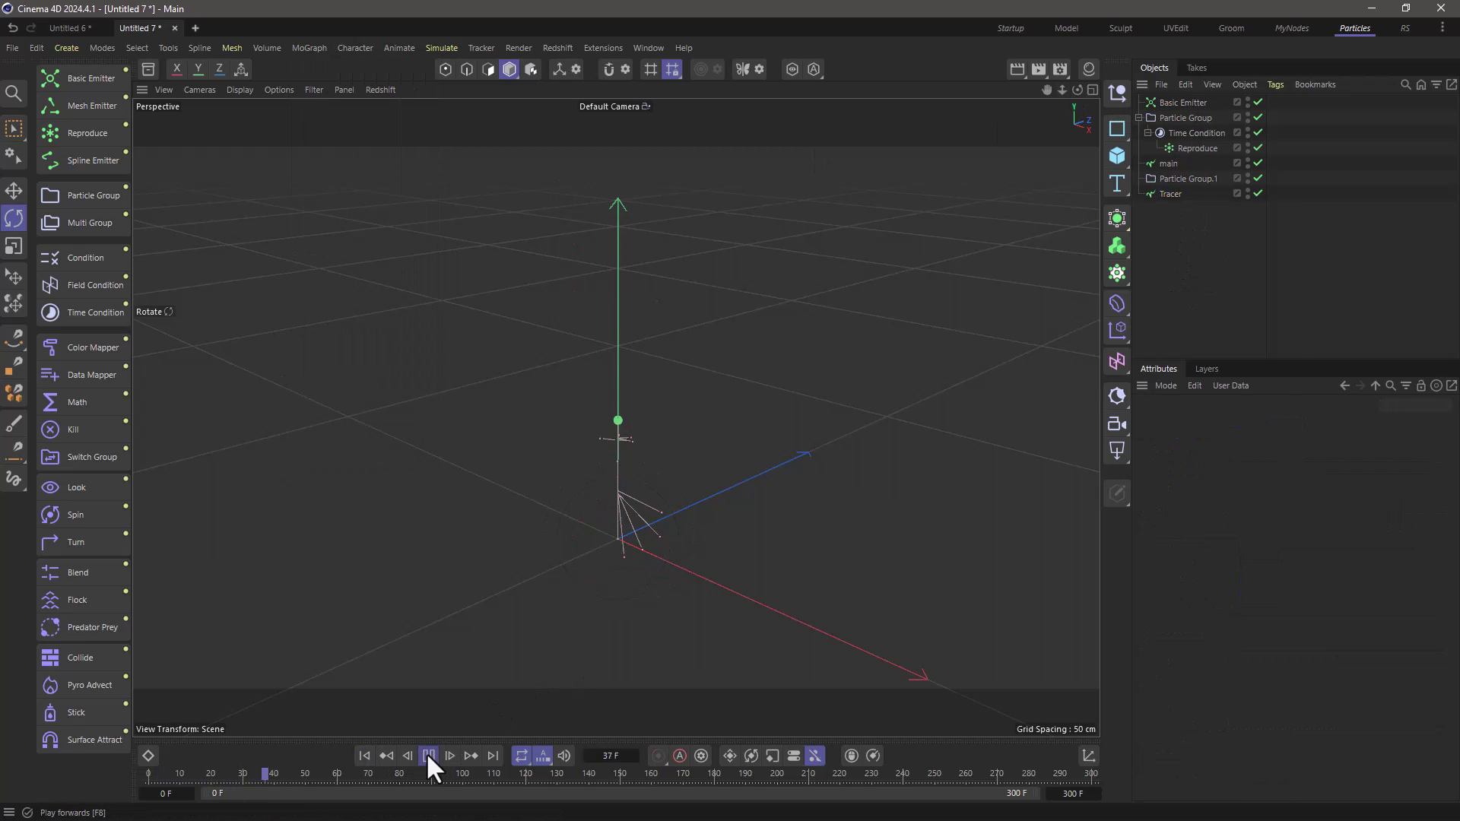
pyautogui.click(426, 751)
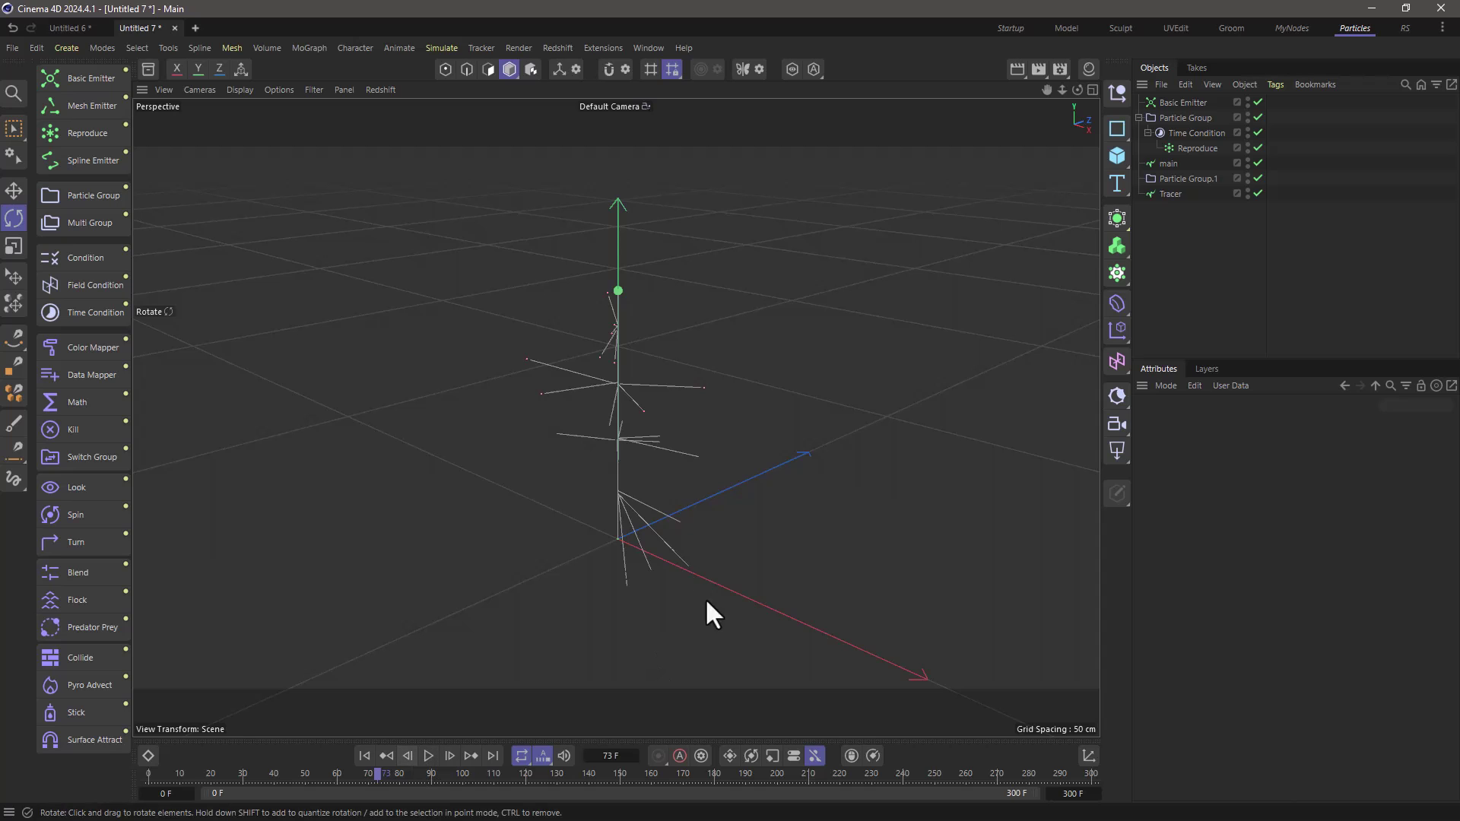
pyautogui.scroll(4, 620, 440)
pyautogui.keyDown('alt'); pyautogui.moveTo(748, 450); pyautogui.dragTo(640, 375); pyautogui.keyUp('alt')
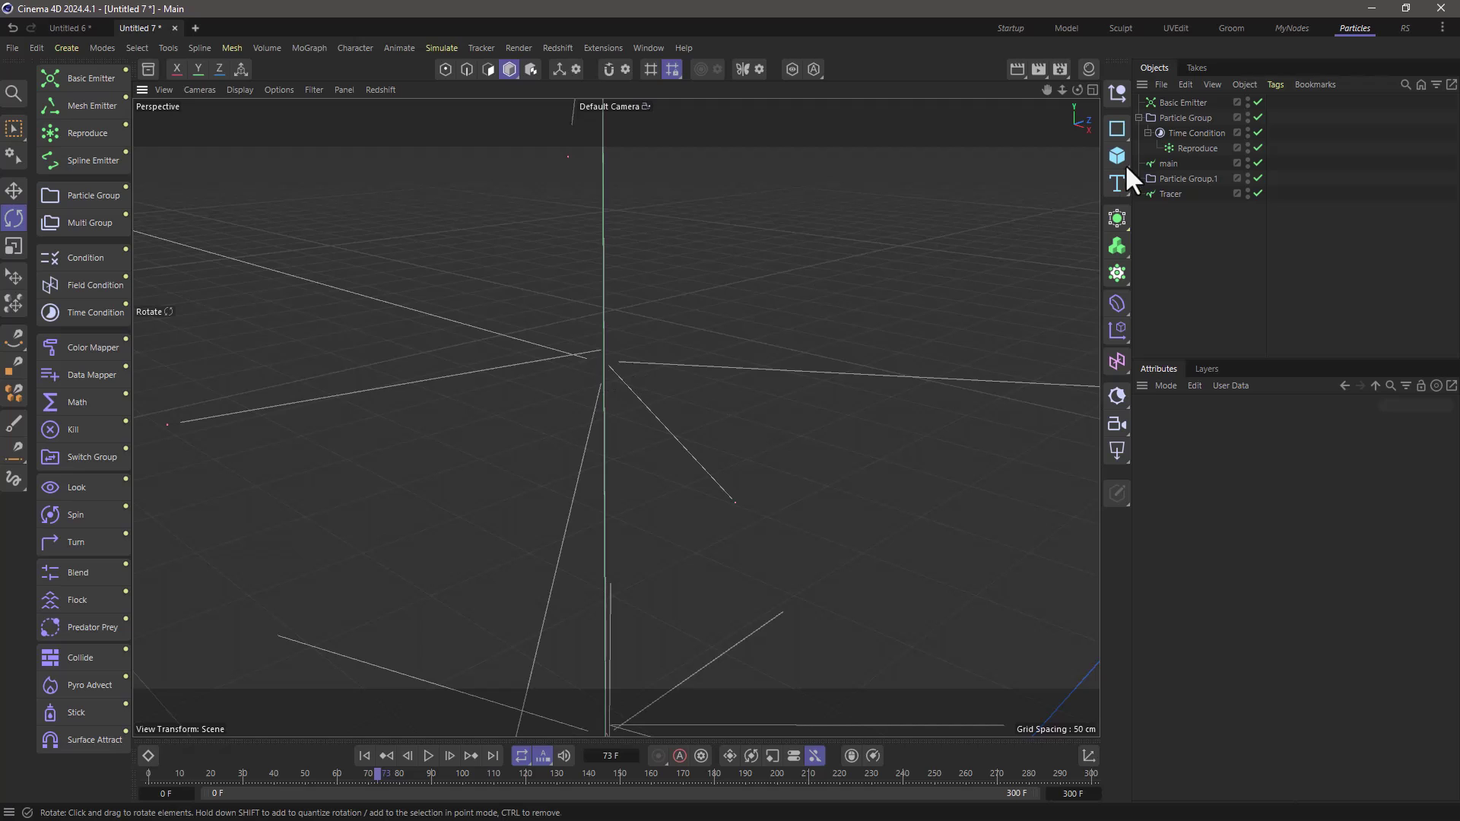
# - Change the velocity speed of the reproduced particles and set the Basic Emitter's particle radius to 0 cm
pyautogui.click(1191, 147)
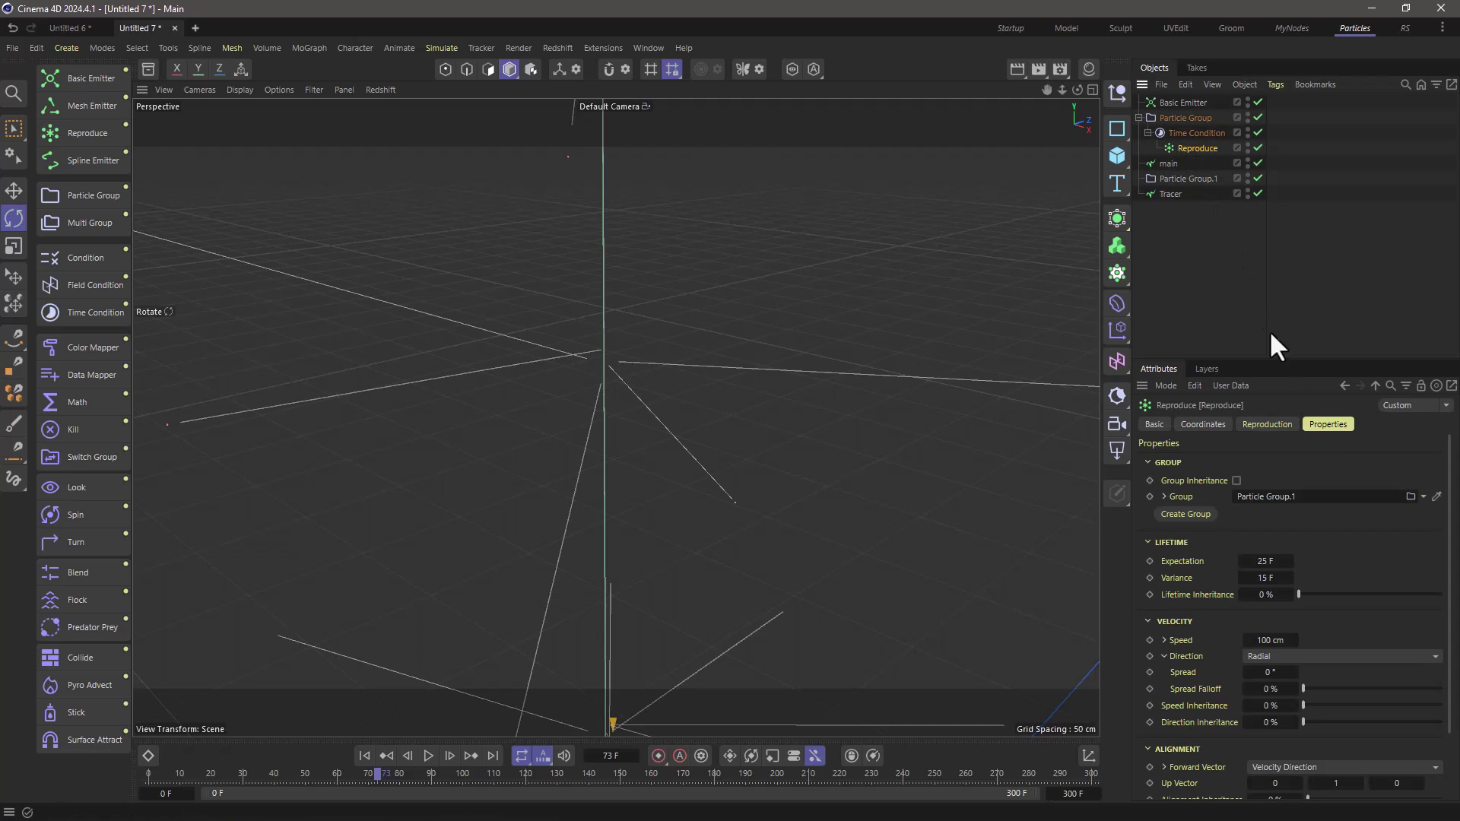
pyautogui.click(1265, 641)
pyautogui.click(1177, 102)
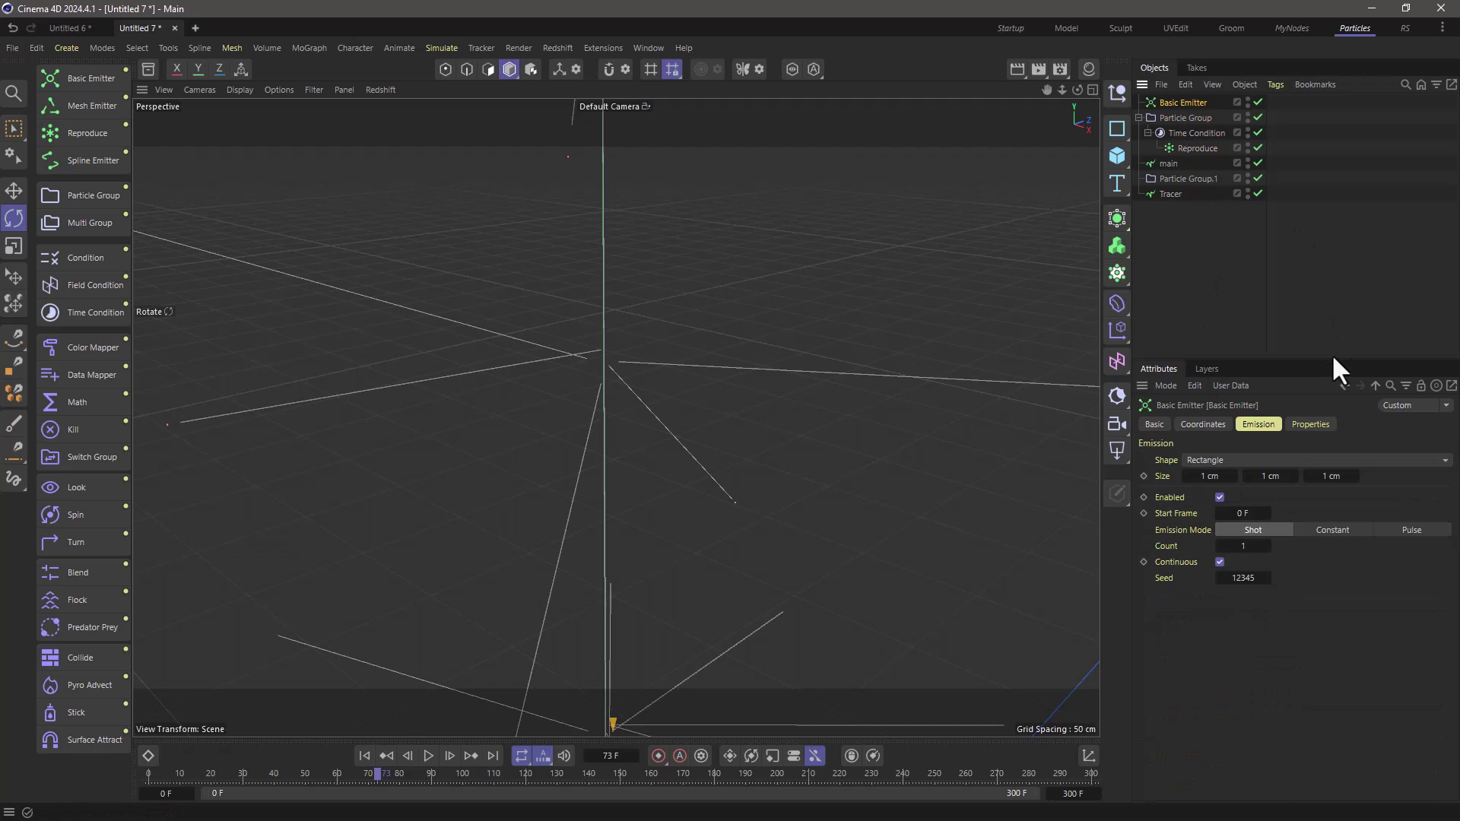
pyautogui.click(1313, 424)
pyautogui.moveTo(1226, 733); pyautogui.dragTo(1209, 732)
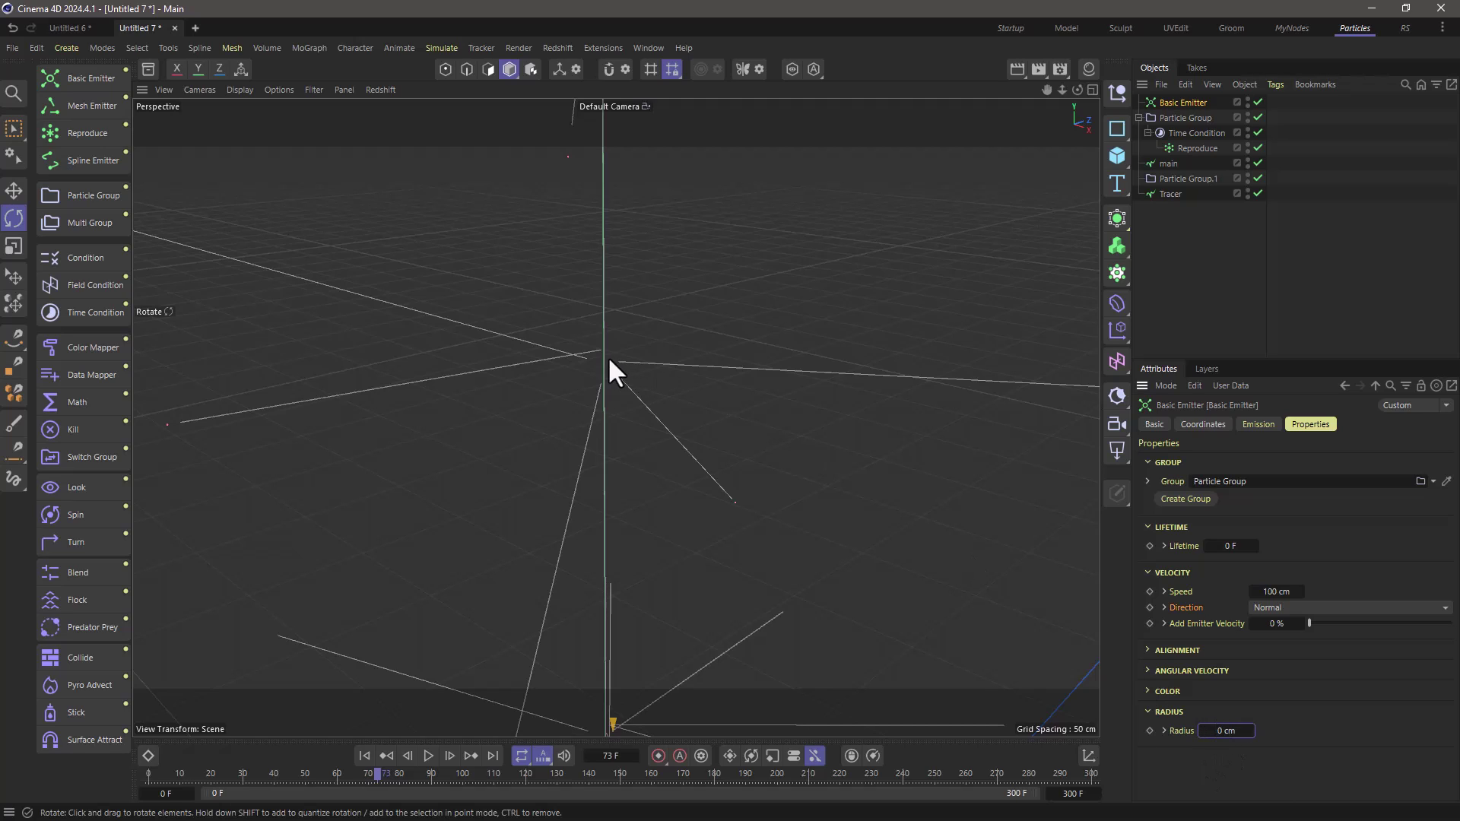
# - Replay the animation from the start and check the reproduced particles along the stem up close
pyautogui.click(365, 755)
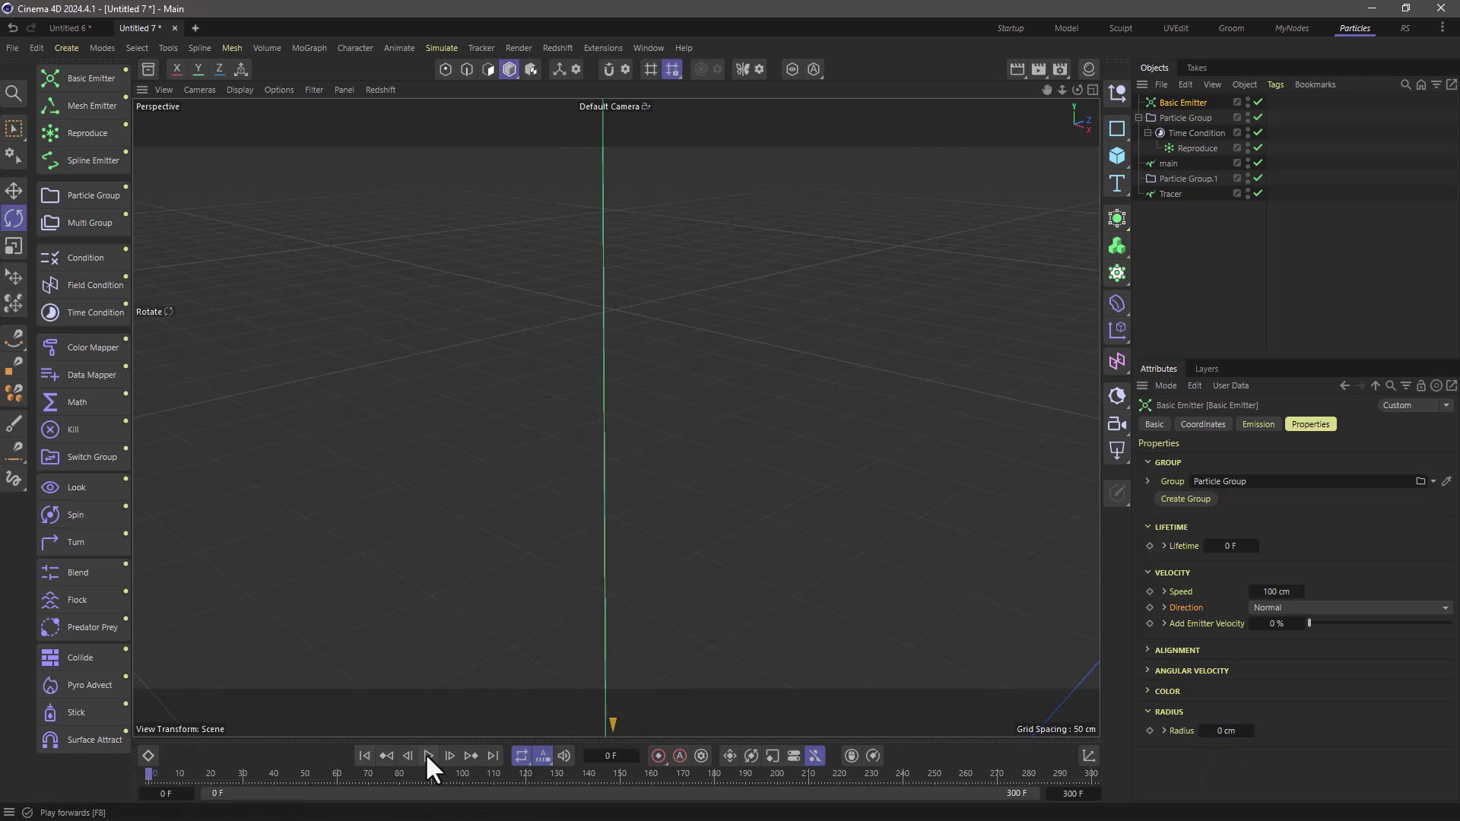
pyautogui.click(428, 755)
pyautogui.click(428, 755)
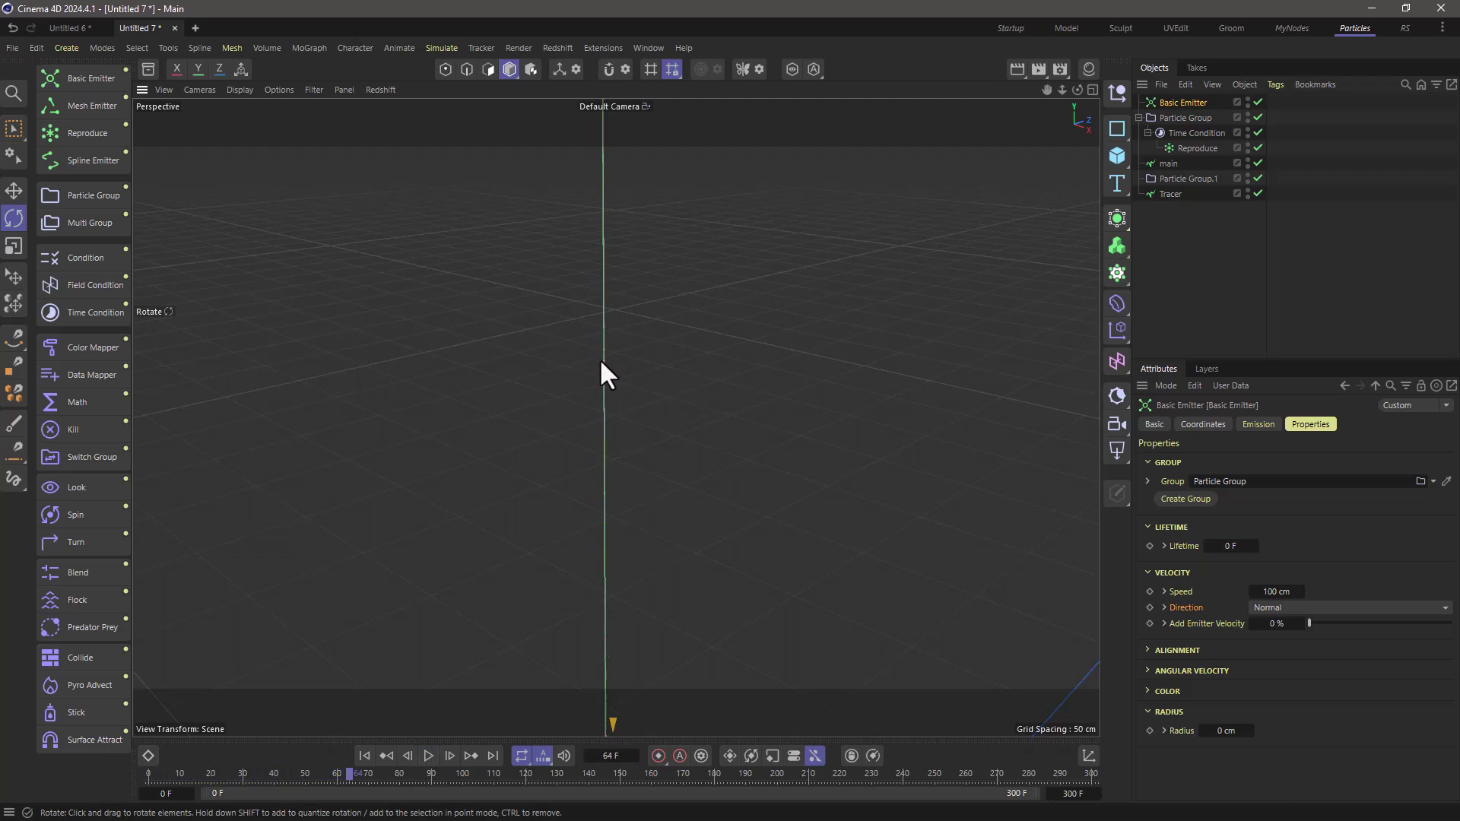
pyautogui.moveTo(601, 361)
pyautogui.keyDown('alt'); pyautogui.mouseDown()
pyautogui.moveTo(372, 346)
pyautogui.moveTo(782, 349)
pyautogui.moveTo(459, 344)
pyautogui.moveTo(591, 351)
pyautogui.mouseUp(); pyautogui.keyUp('alt')
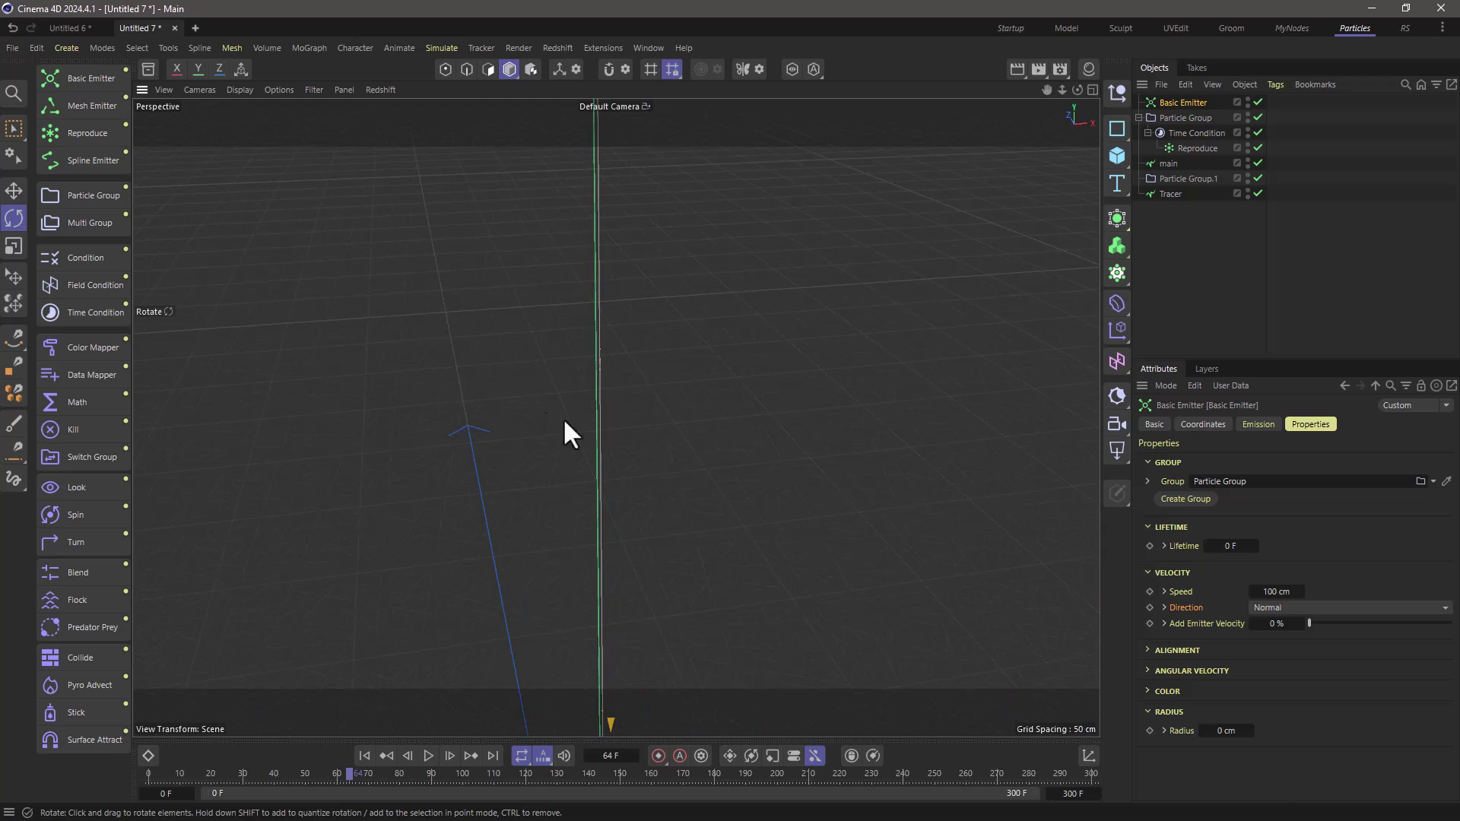
# - Add a Condition inside Particle Group.1 that compares the Age property using Greater Than
pyautogui.click(85, 258)
pyautogui.moveTo(1192, 99); pyautogui.dragTo(1193, 192)
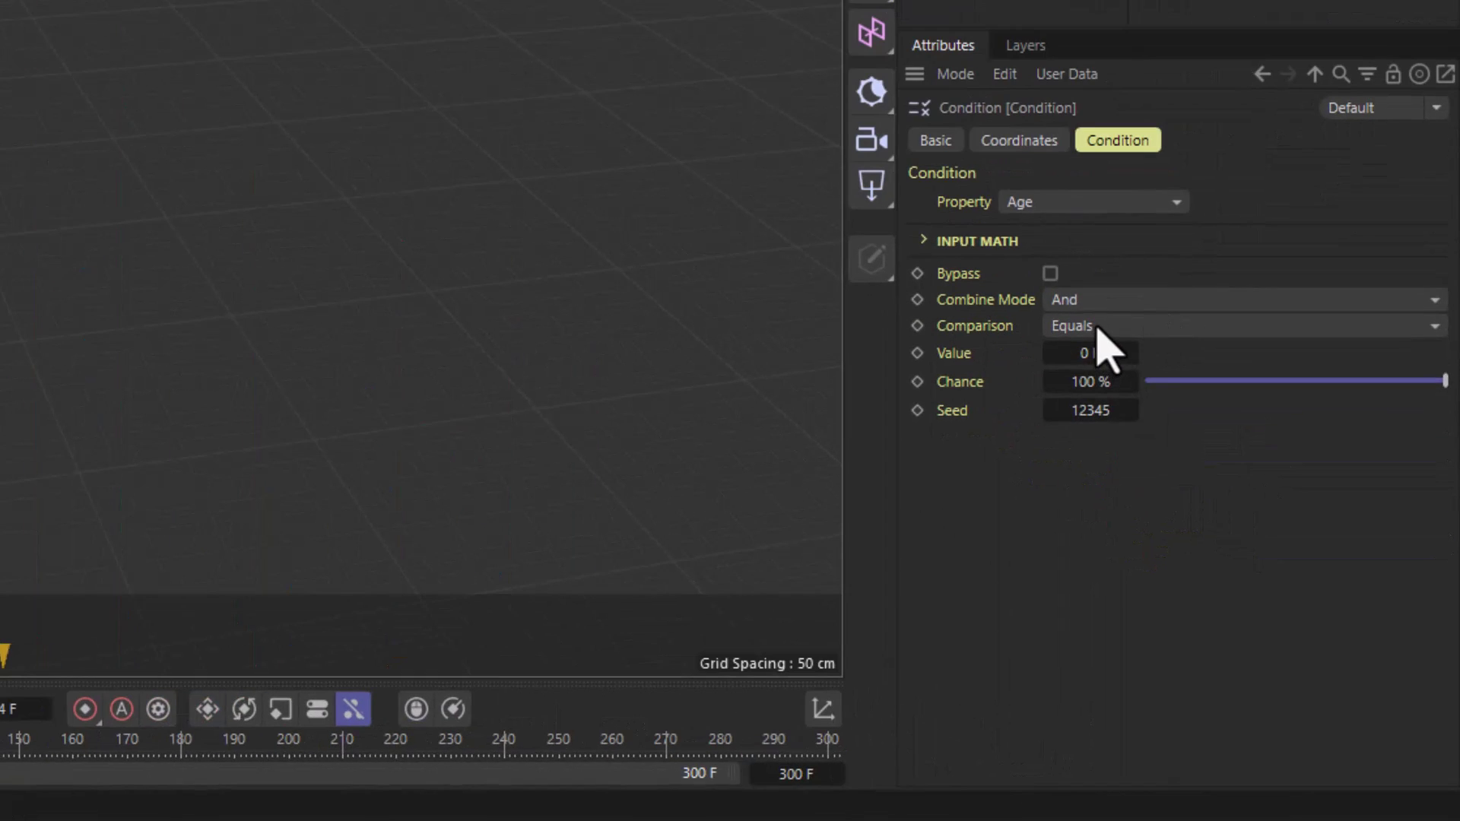
pyautogui.click(1097, 328)
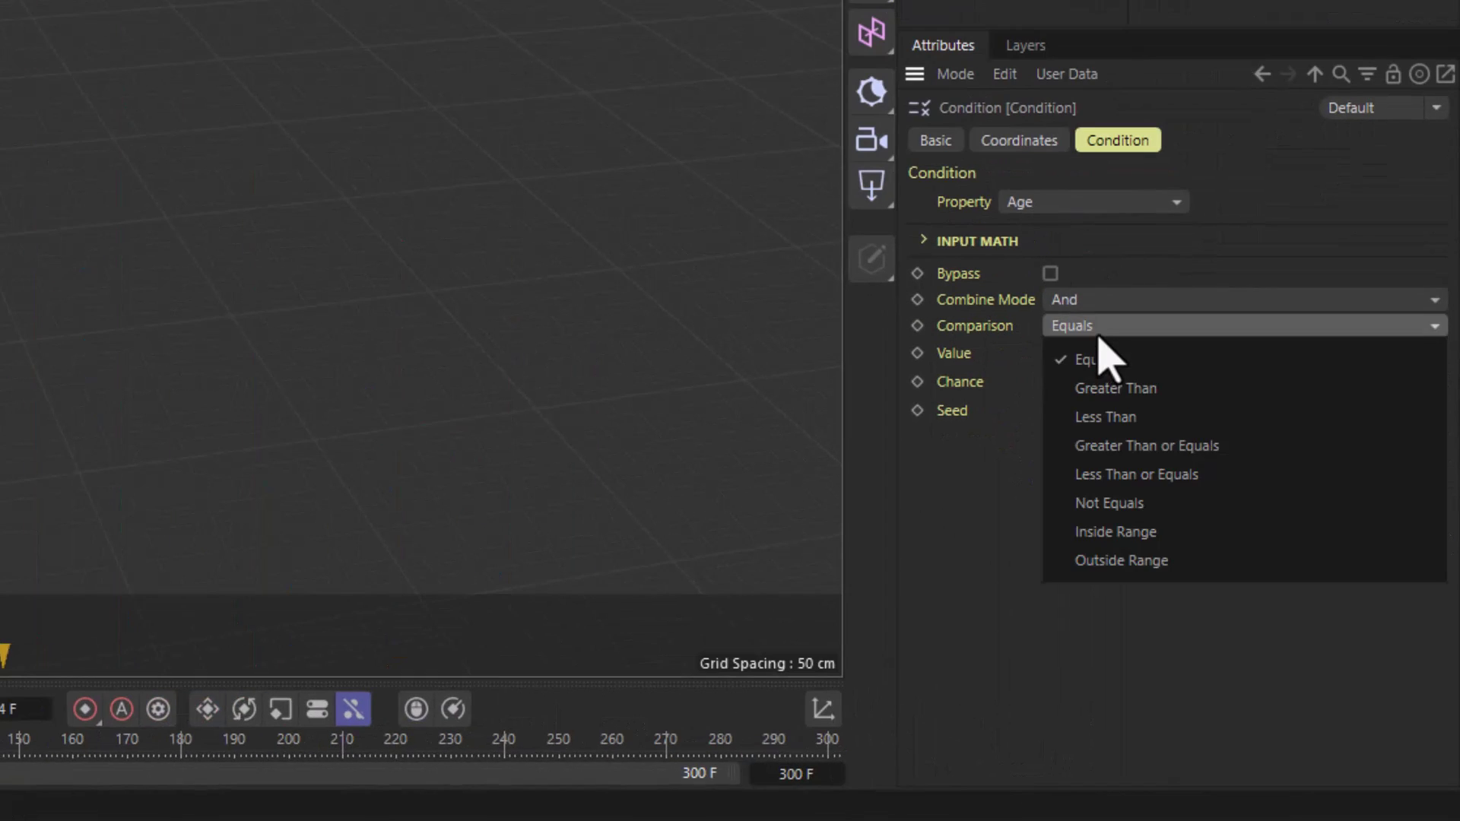
pyautogui.click(1114, 389)
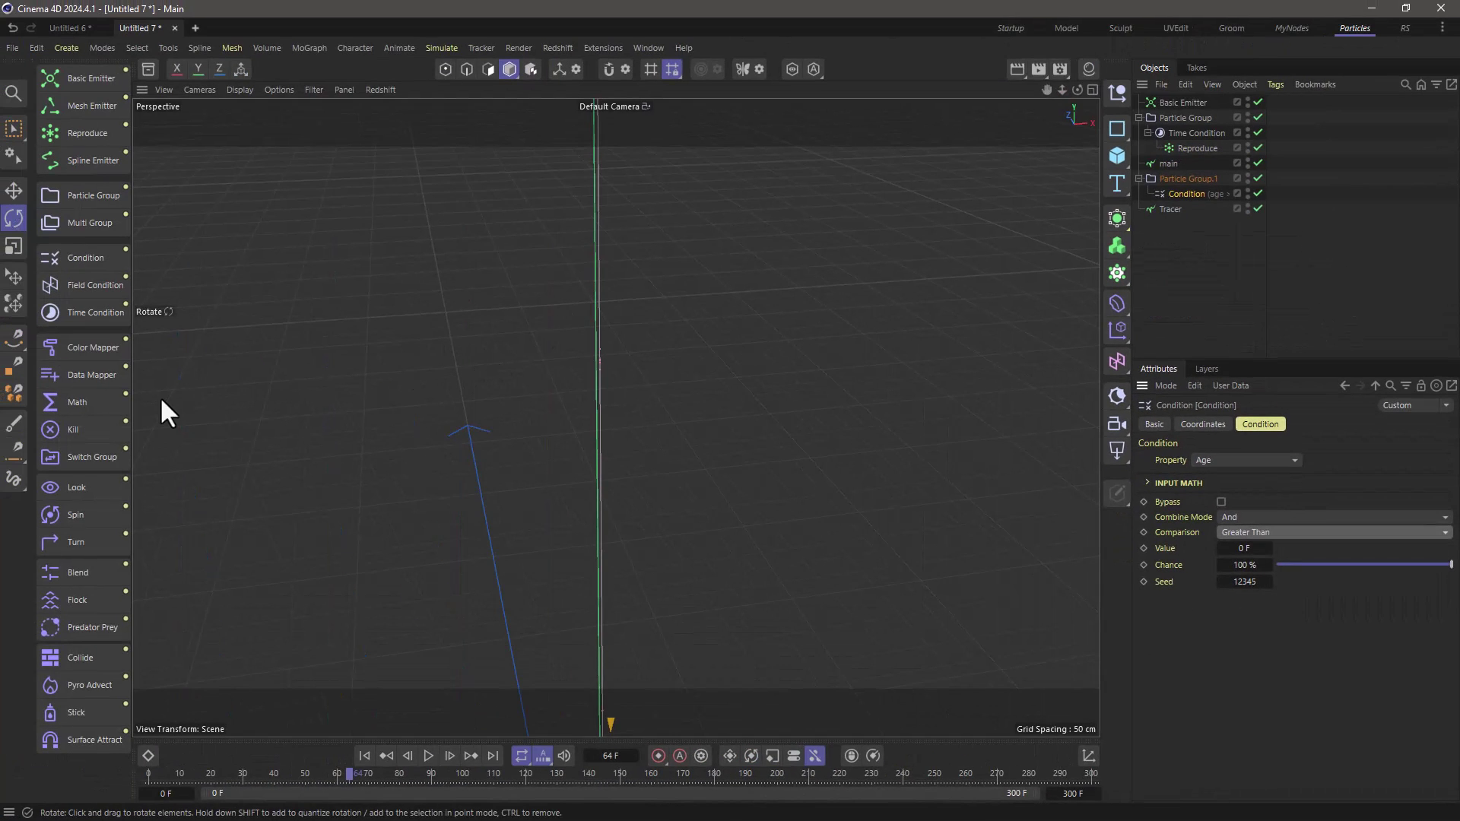
# - Add a Math modifier as a child of the age Condition and set its operation to Assign
pyautogui.click(79, 408)
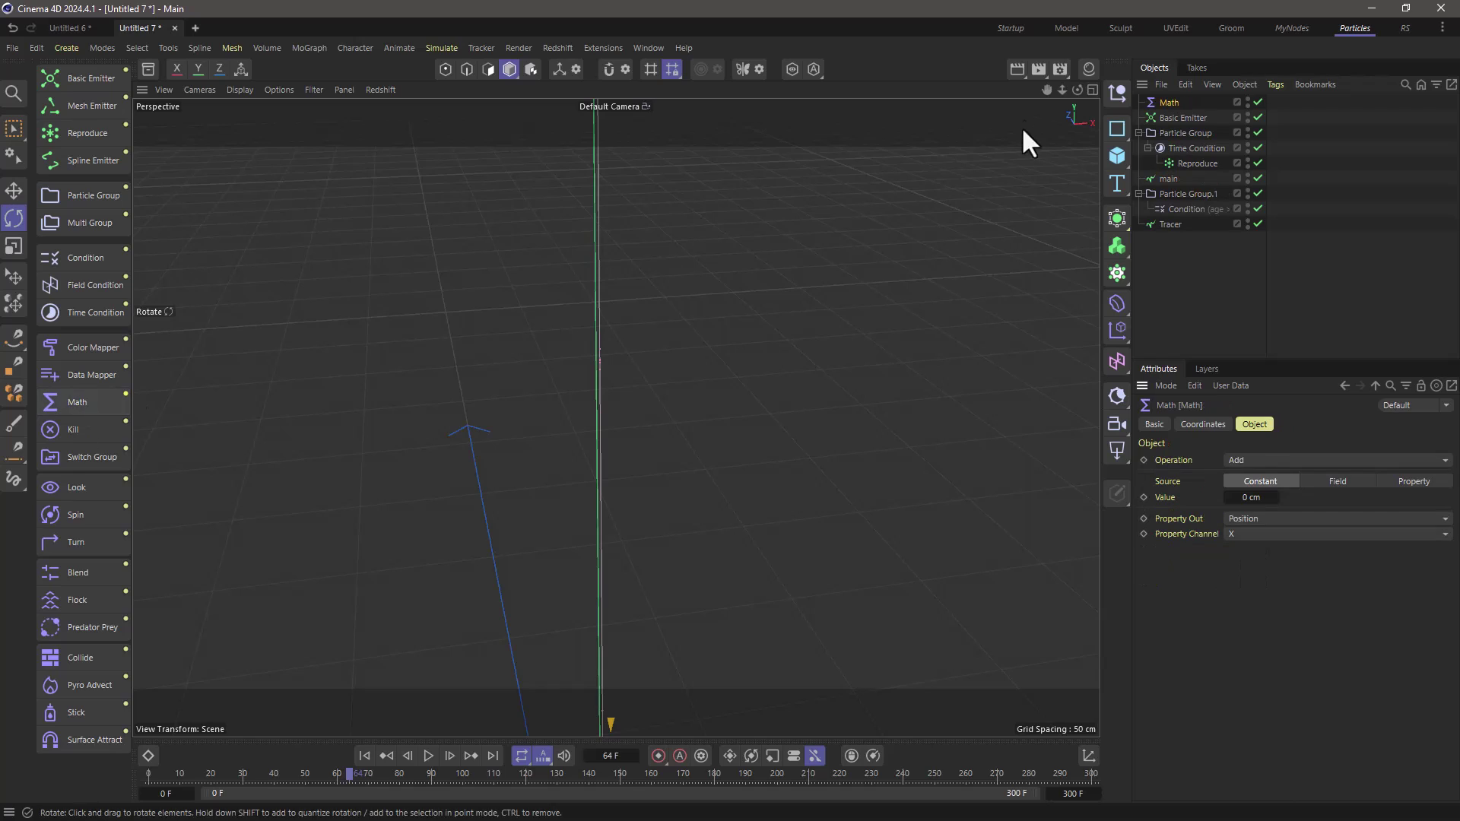
pyautogui.moveTo(1166, 101); pyautogui.dragTo(1193, 206)
pyautogui.click(1264, 458)
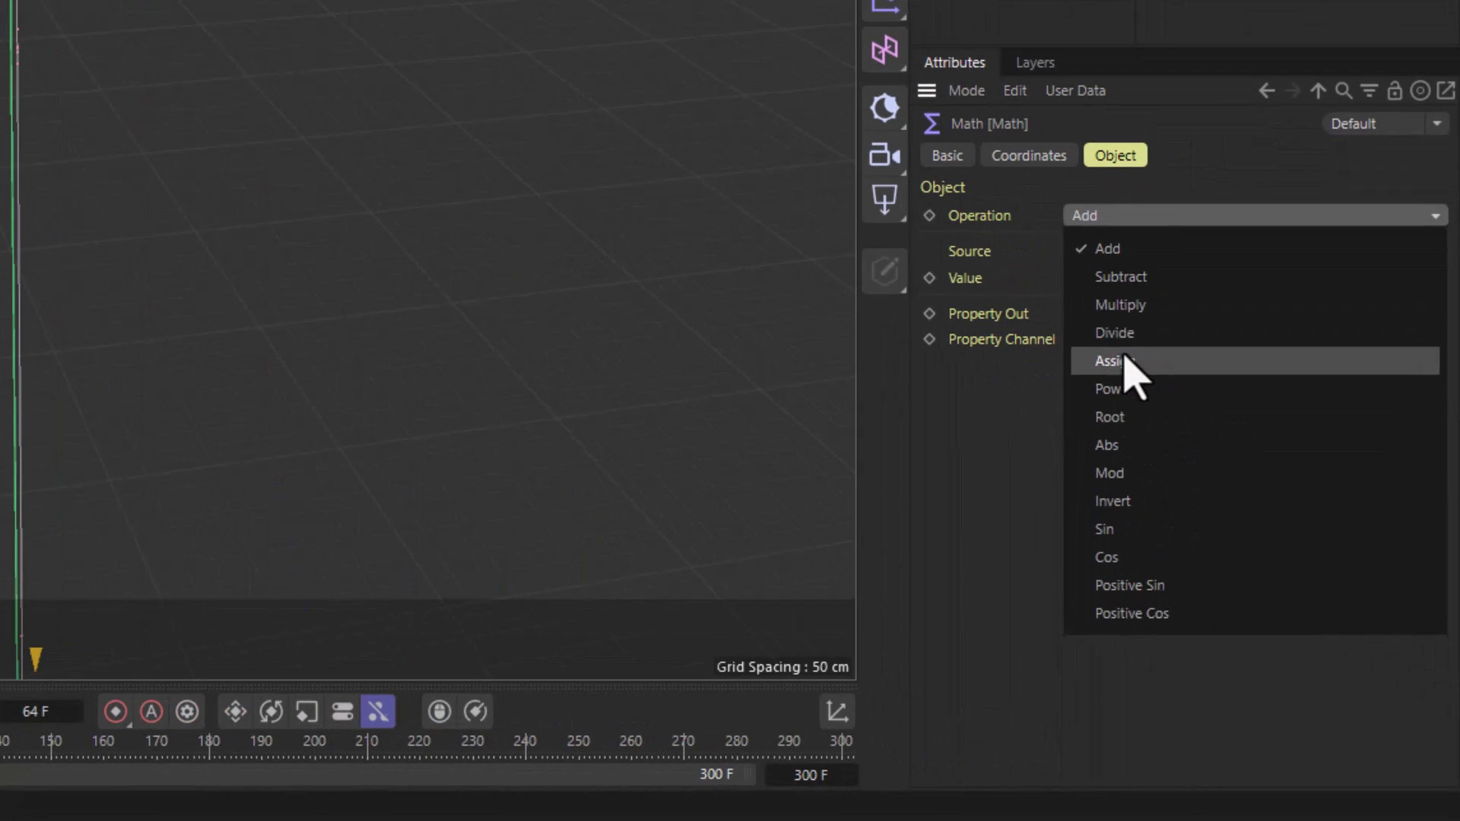
pyautogui.click(1261, 547)
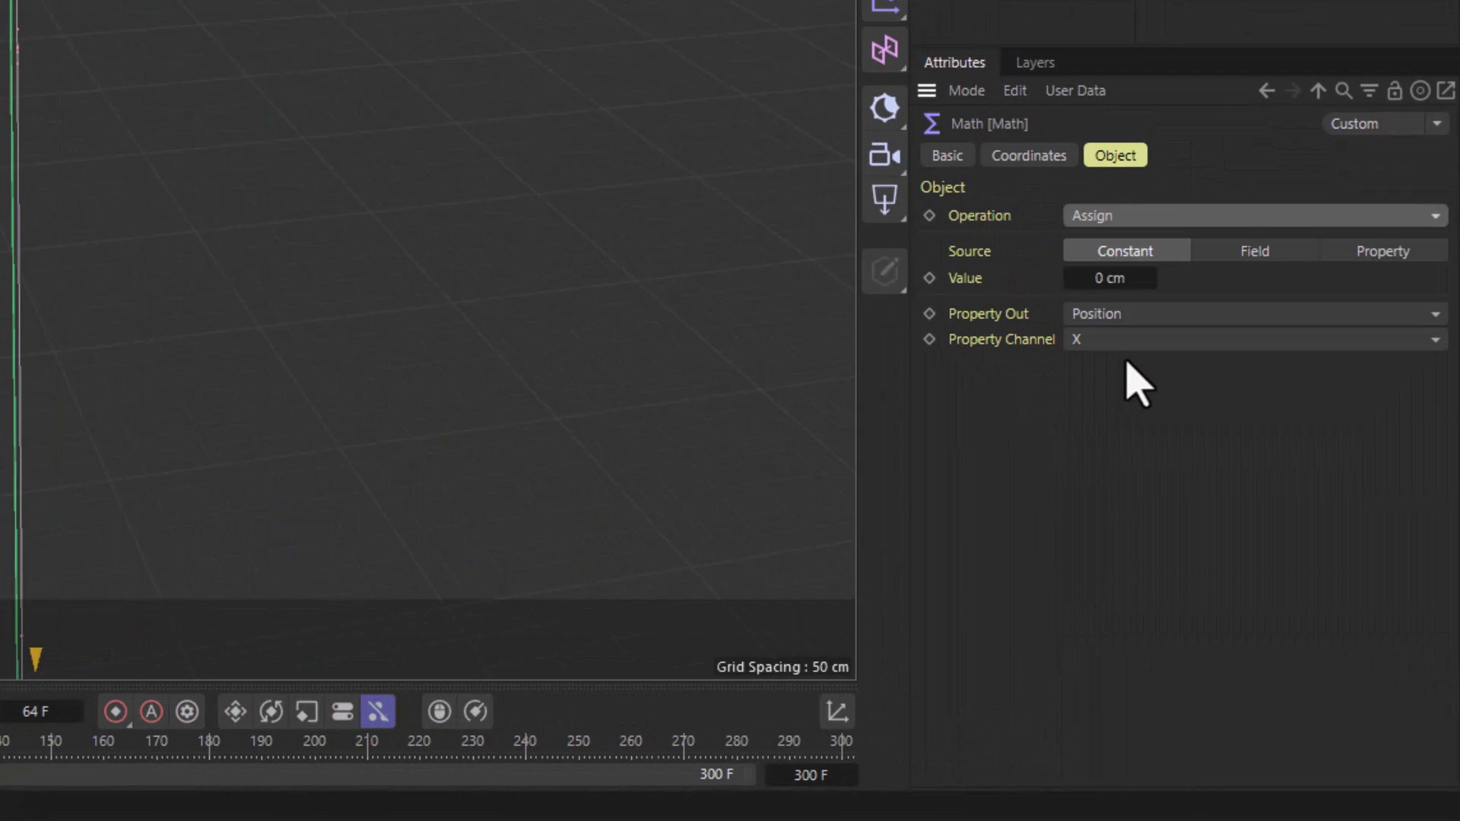
# - Make the Math modifier output a Velocity Speed of 100 cm and replay the animation from the start
pyautogui.click(1117, 315)
pyautogui.click(1138, 608)
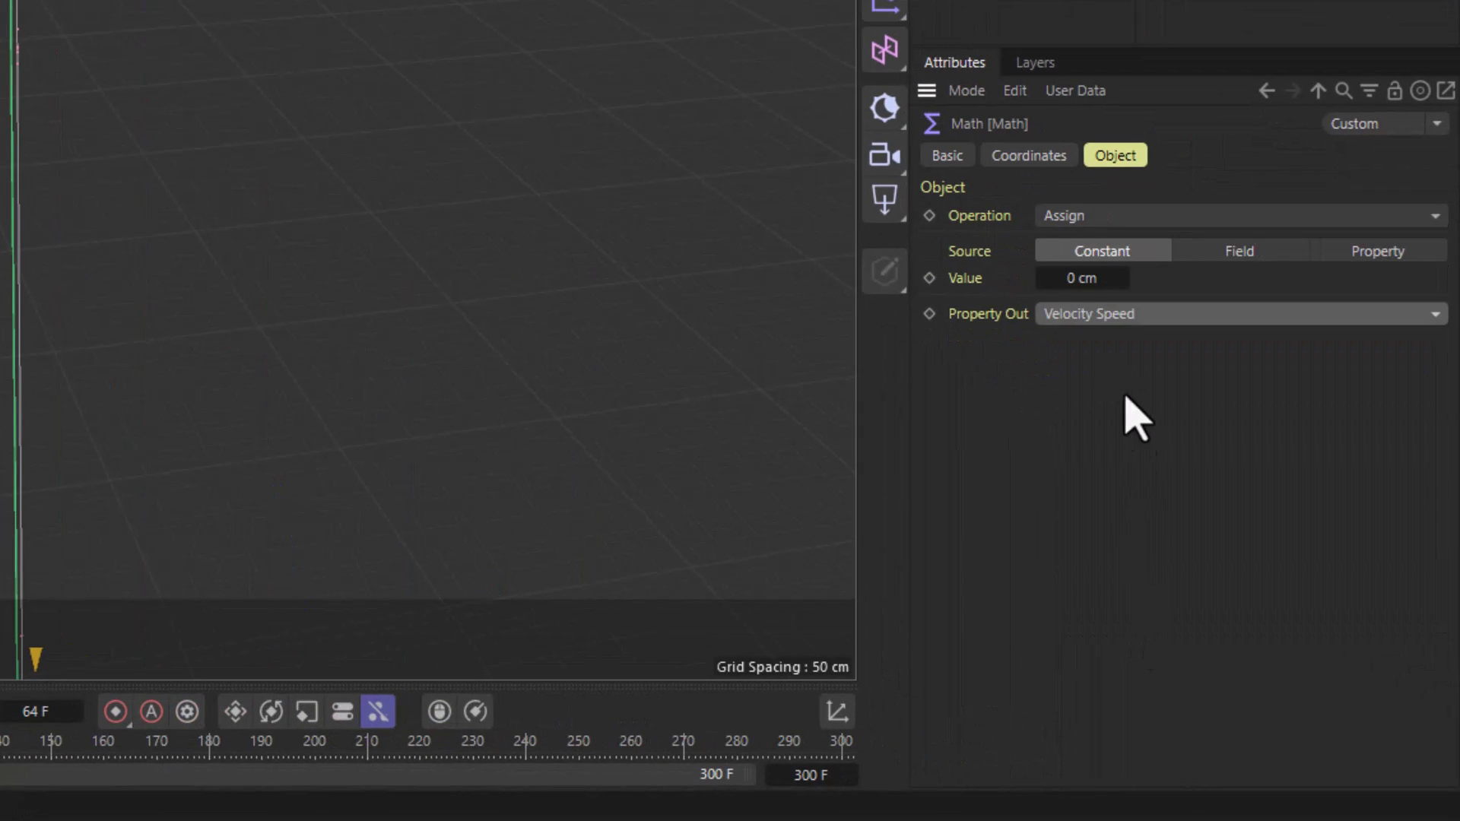
pyautogui.doubleClick(1079, 277)
pyautogui.write('100')
pyautogui.press('Return')
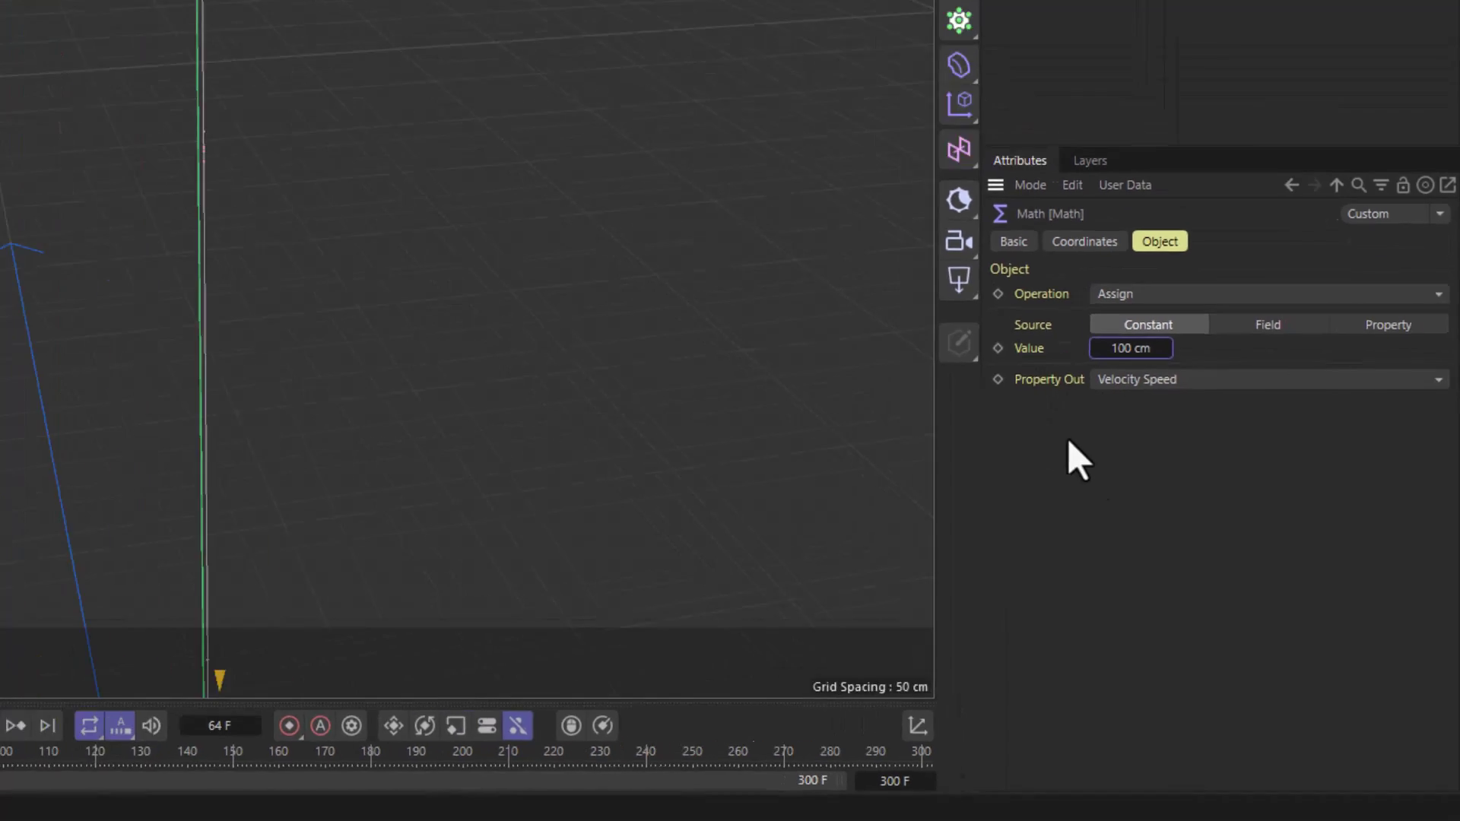
pyautogui.click(365, 755)
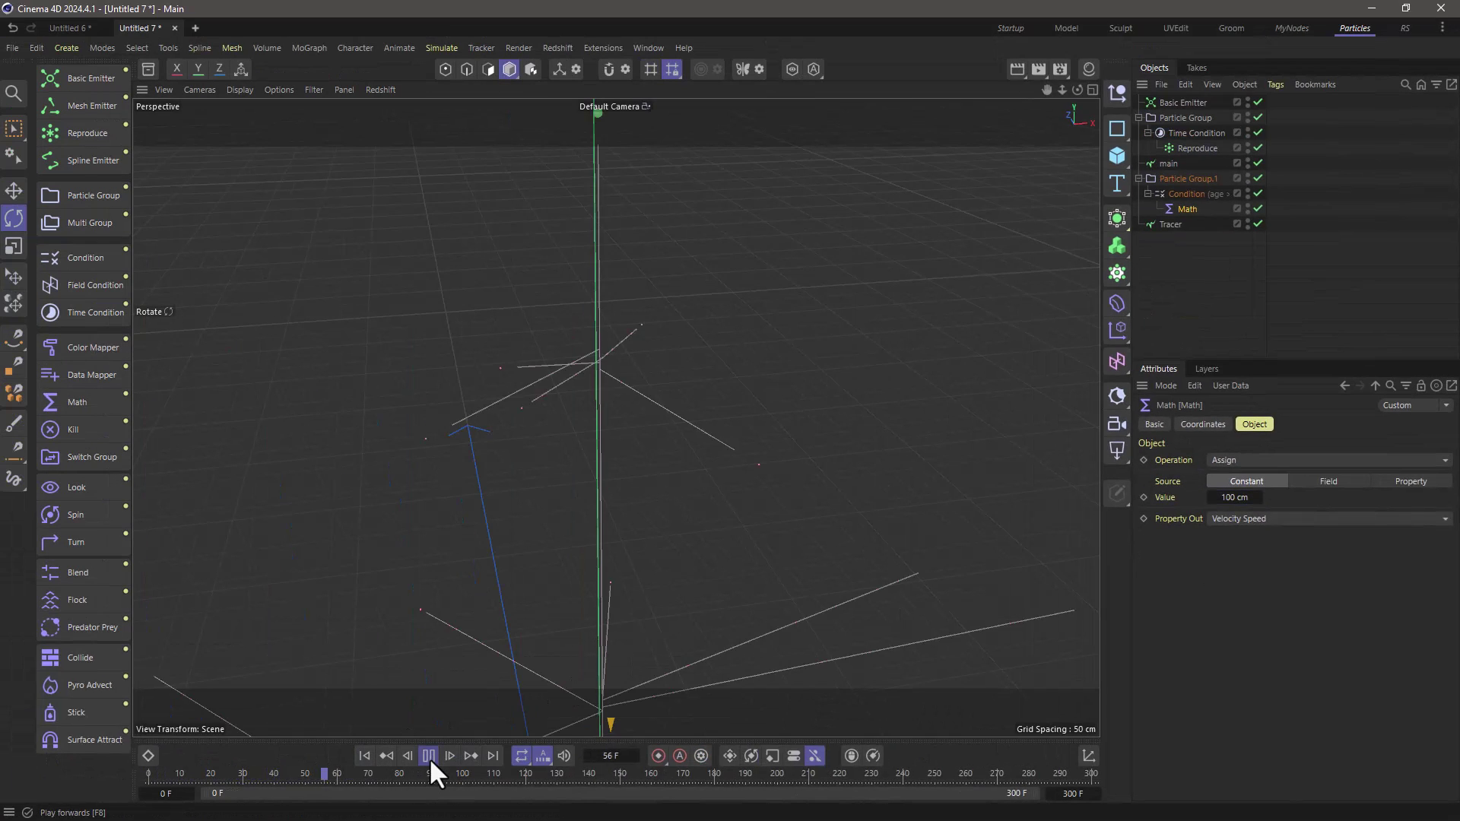
pyautogui.click(429, 755)
pyautogui.keyDown('alt'); pyautogui.moveTo(597, 360); pyautogui.dragTo(363, 389); pyautogui.keyUp('alt')
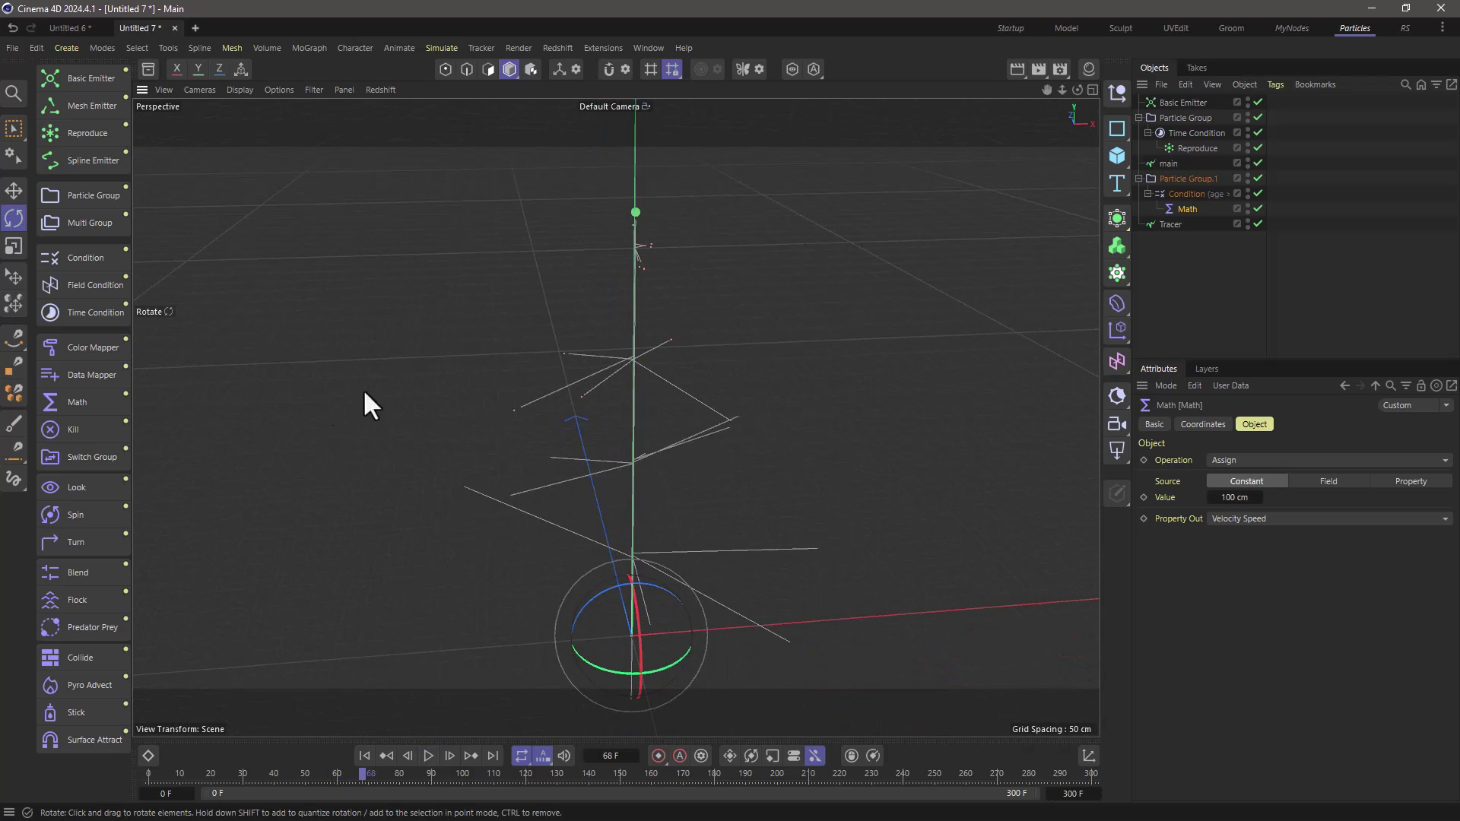
# - Add a Gravity force inside the age Condition, below the Math modifier
pyautogui.click(441, 48)
pyautogui.moveTo(447, 73)
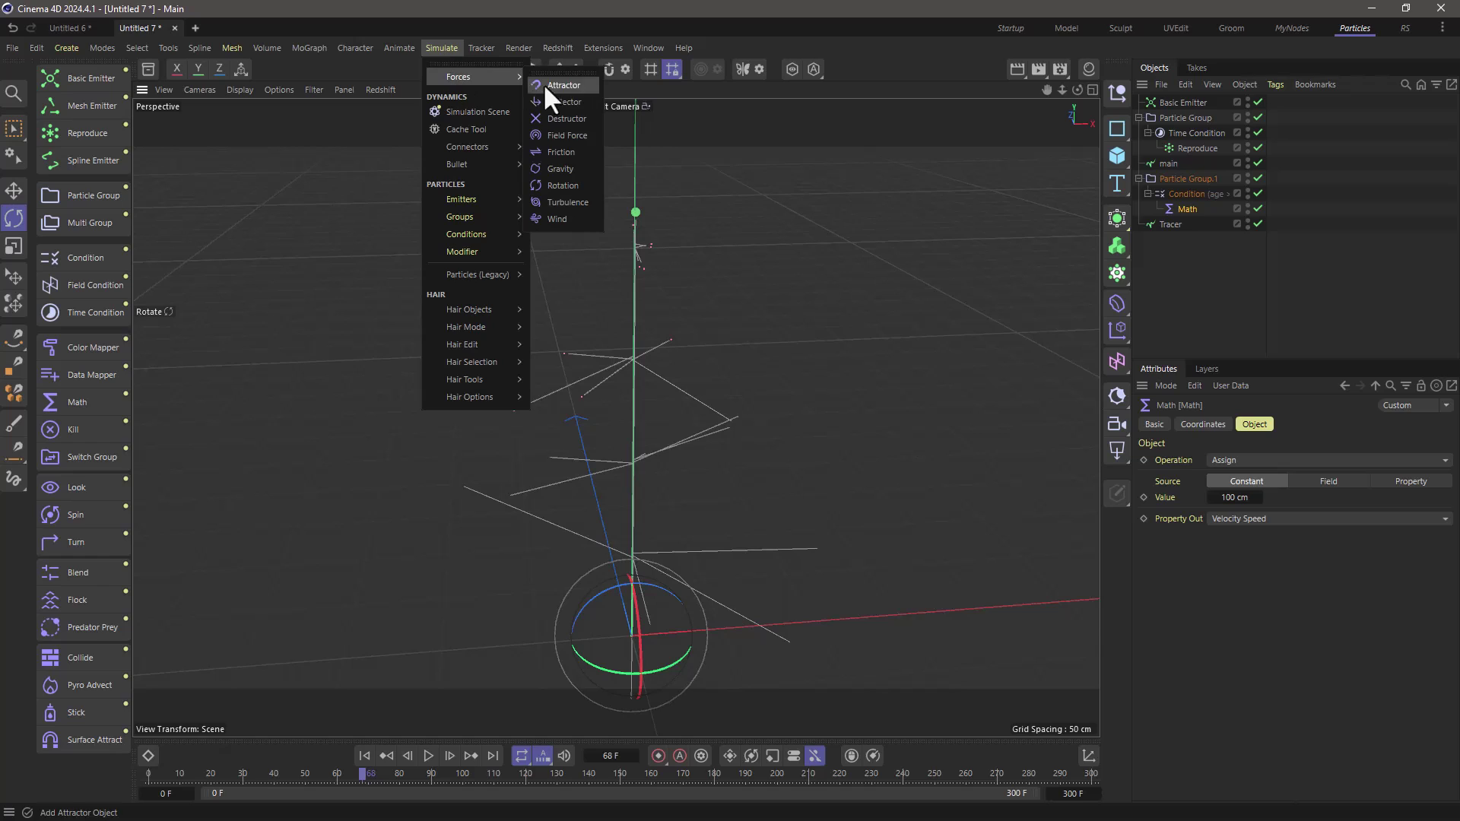
pyautogui.click(563, 168)
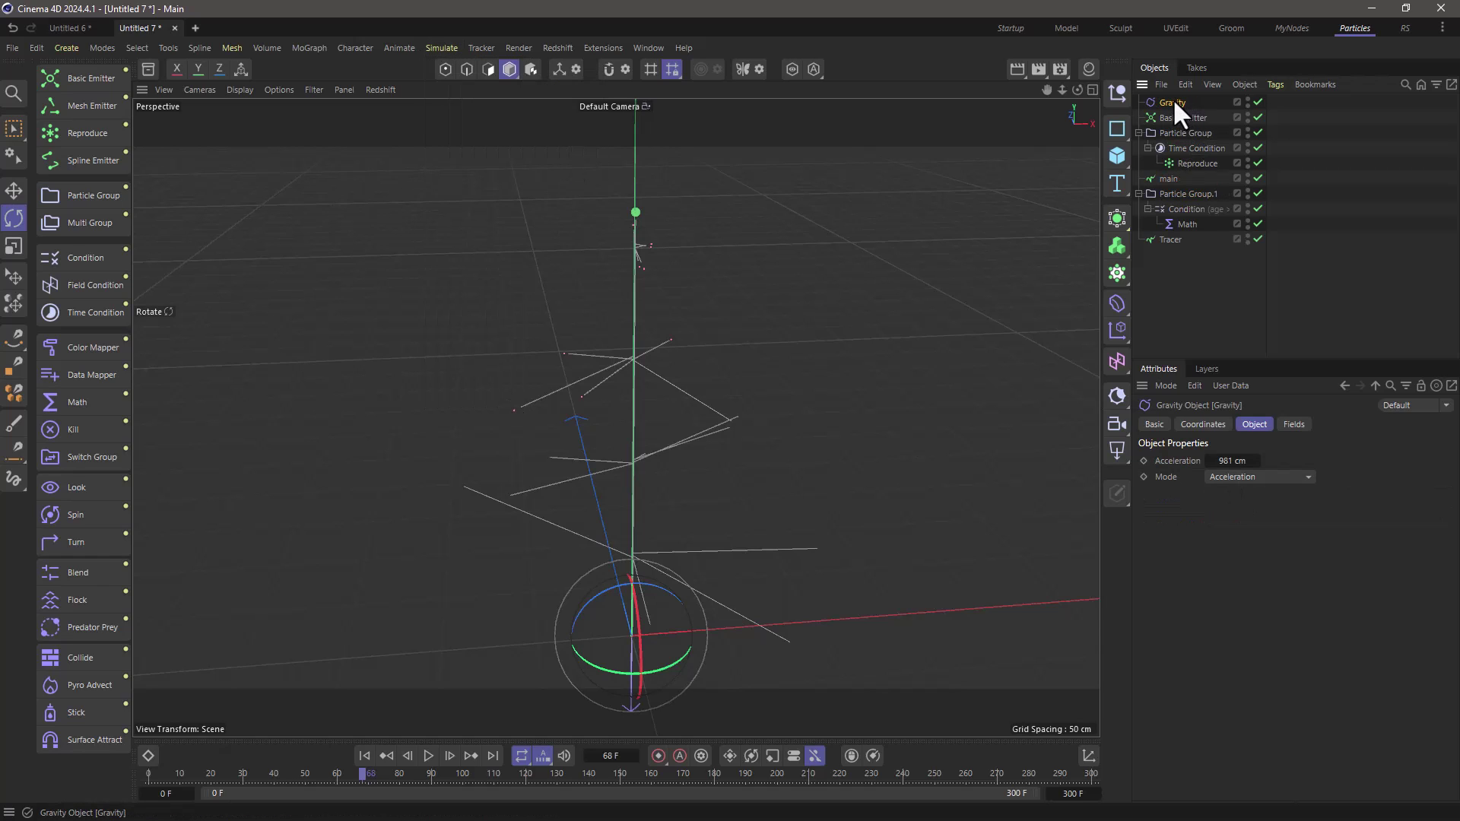
pyautogui.moveTo(1172, 102); pyautogui.dragTo(1194, 225)
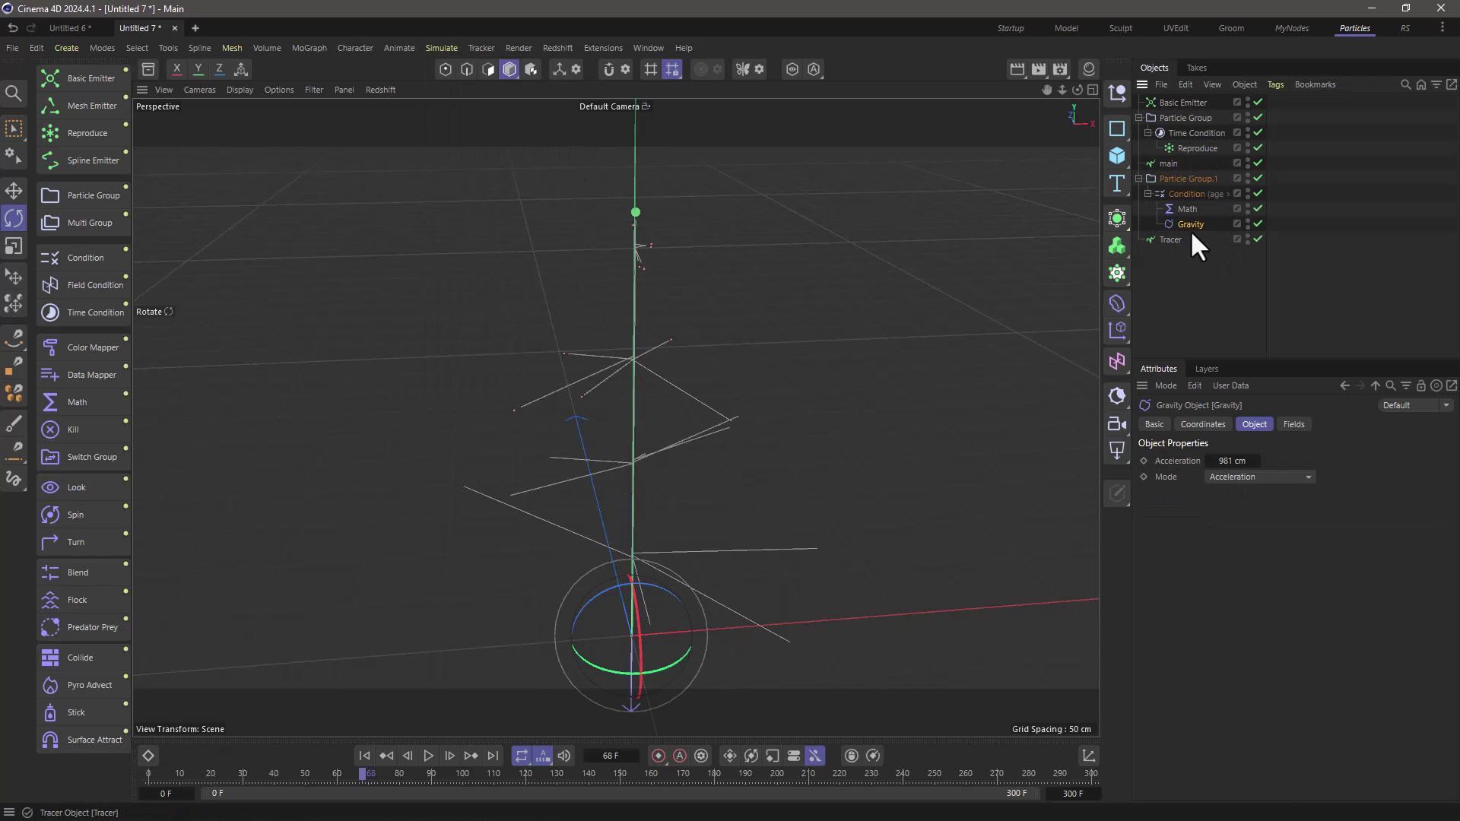
# - Set the Gravity acceleration to -50 cm and replay the animation from the start to check the curved branches
pyautogui.click(1233, 461)
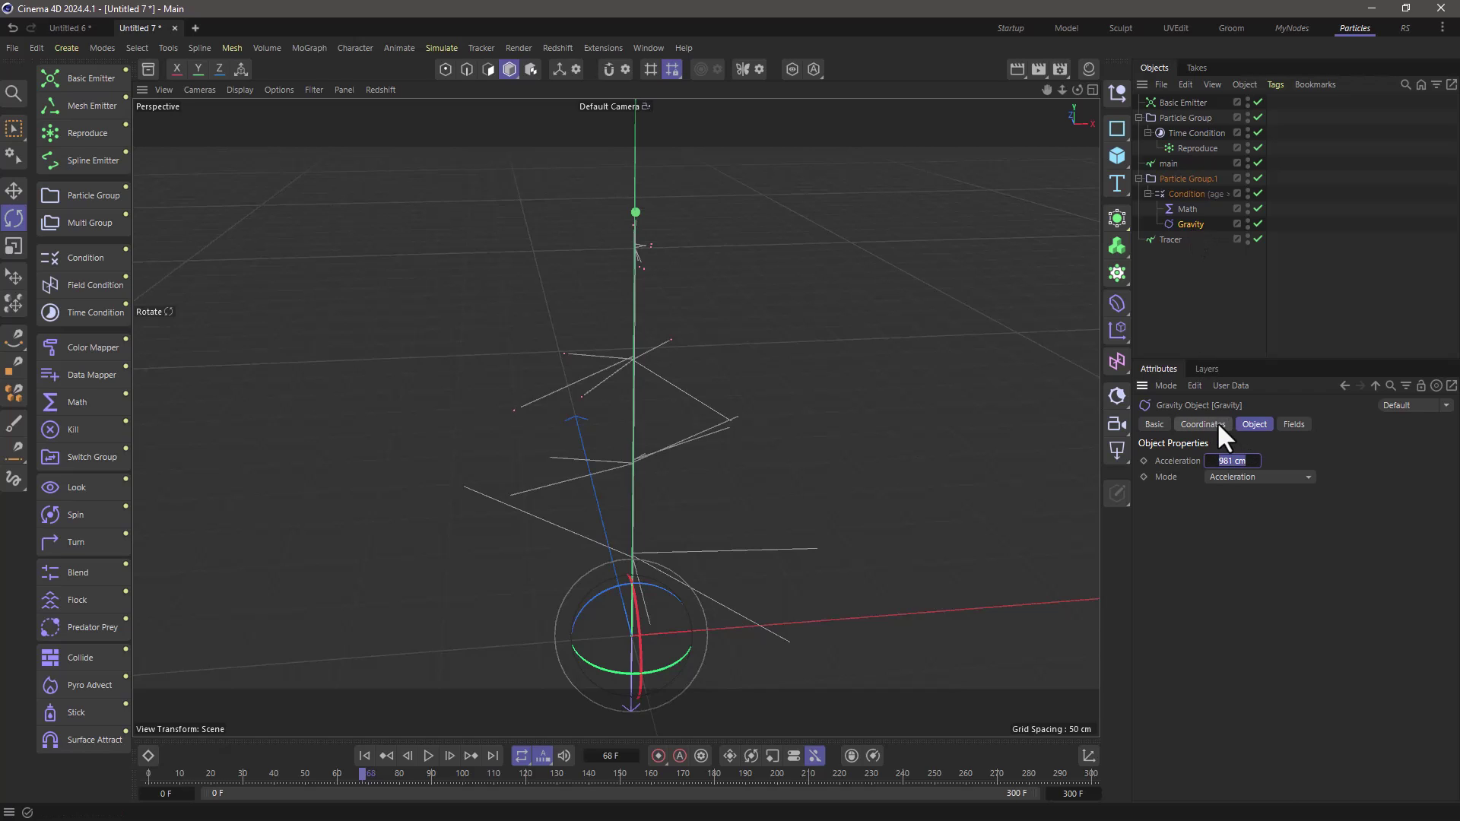
pyautogui.write('-50')
pyautogui.press('Return')
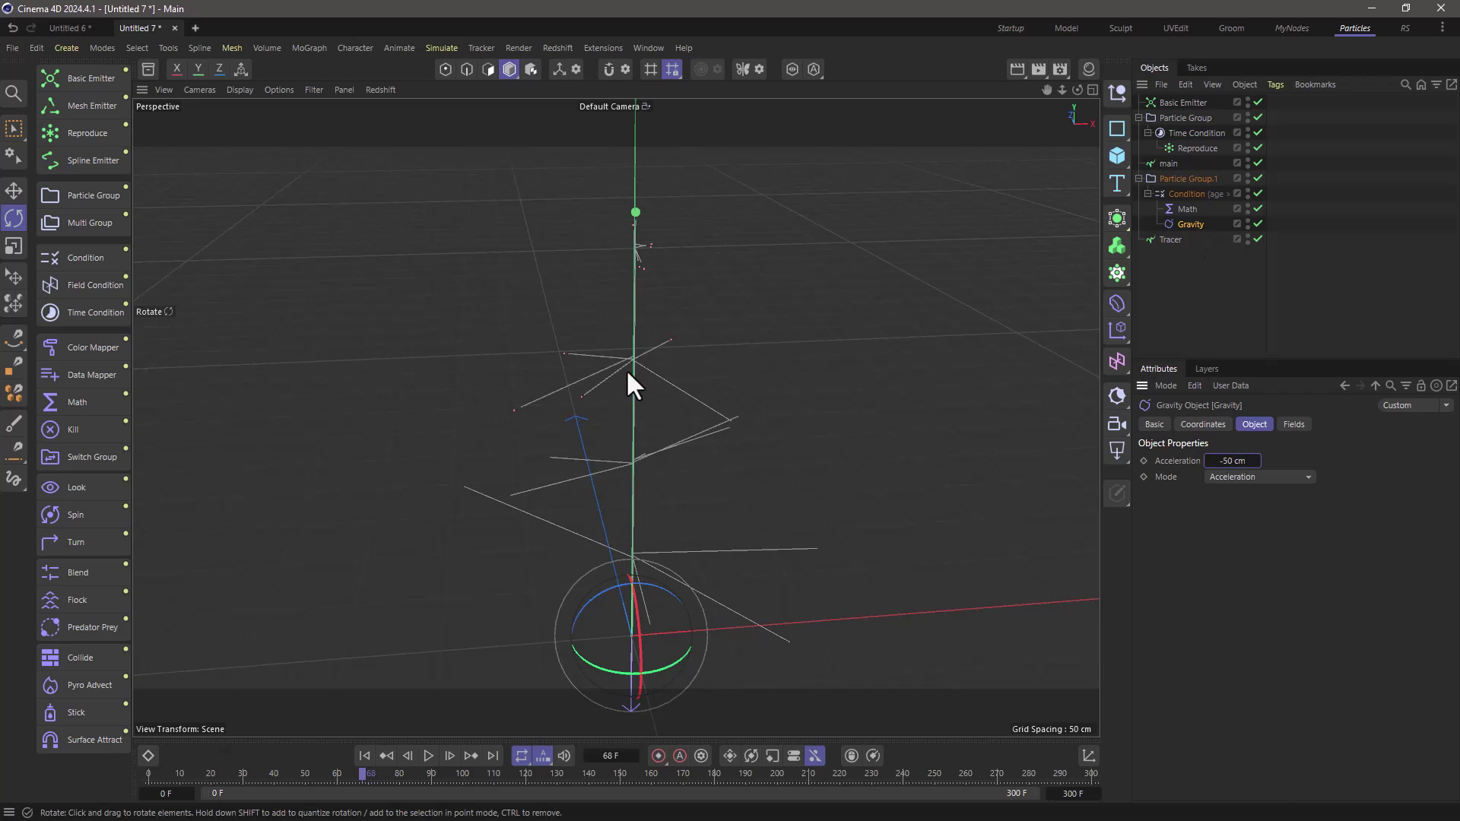
pyautogui.click(364, 755)
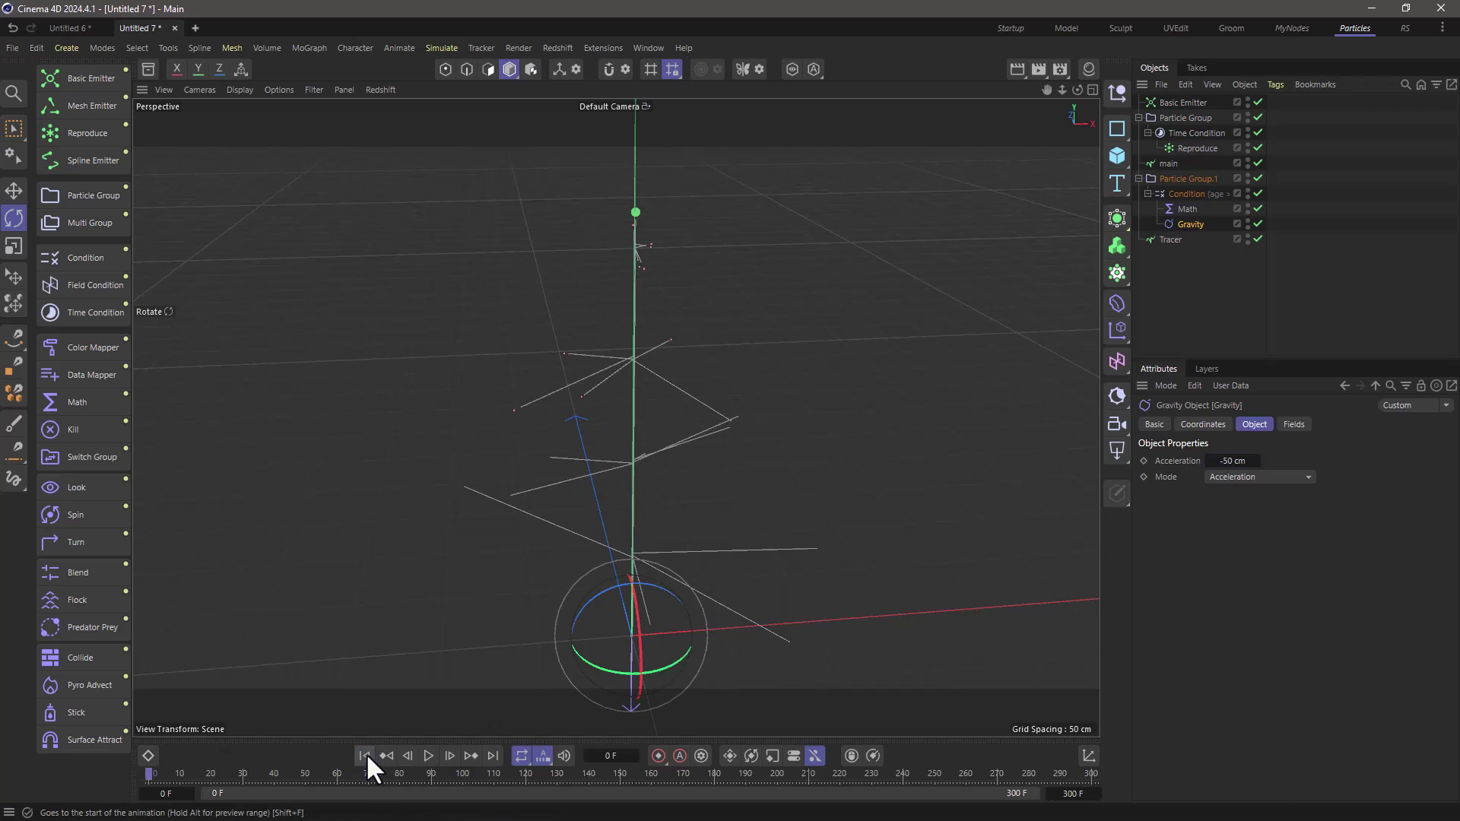
pyautogui.click(428, 755)
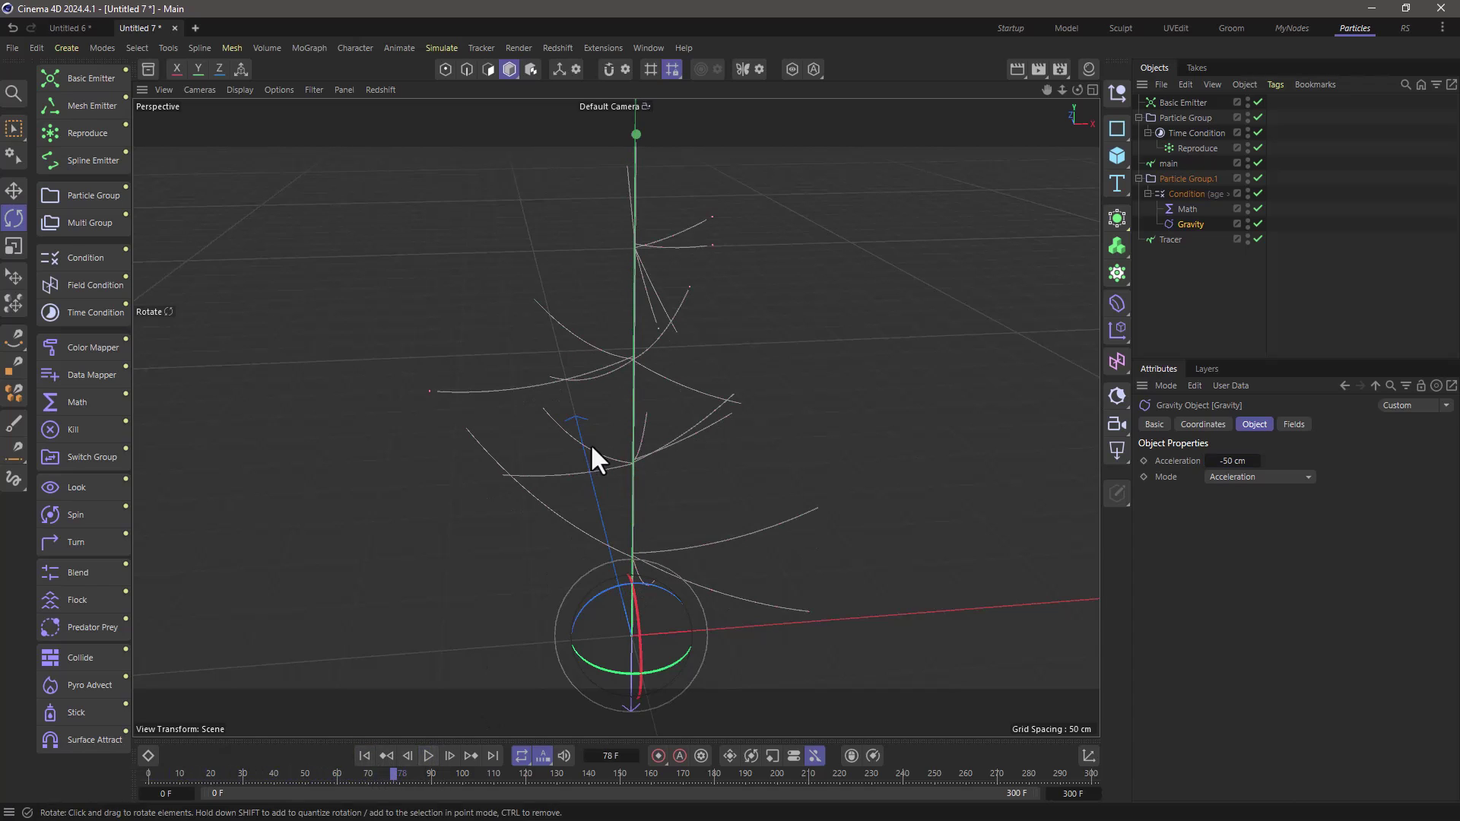
pyautogui.scroll(-5, 523, 457)
pyautogui.keyDown('alt'); pyautogui.moveTo(768, 405); pyautogui.dragTo(674, 421); pyautogui.keyUp('alt')
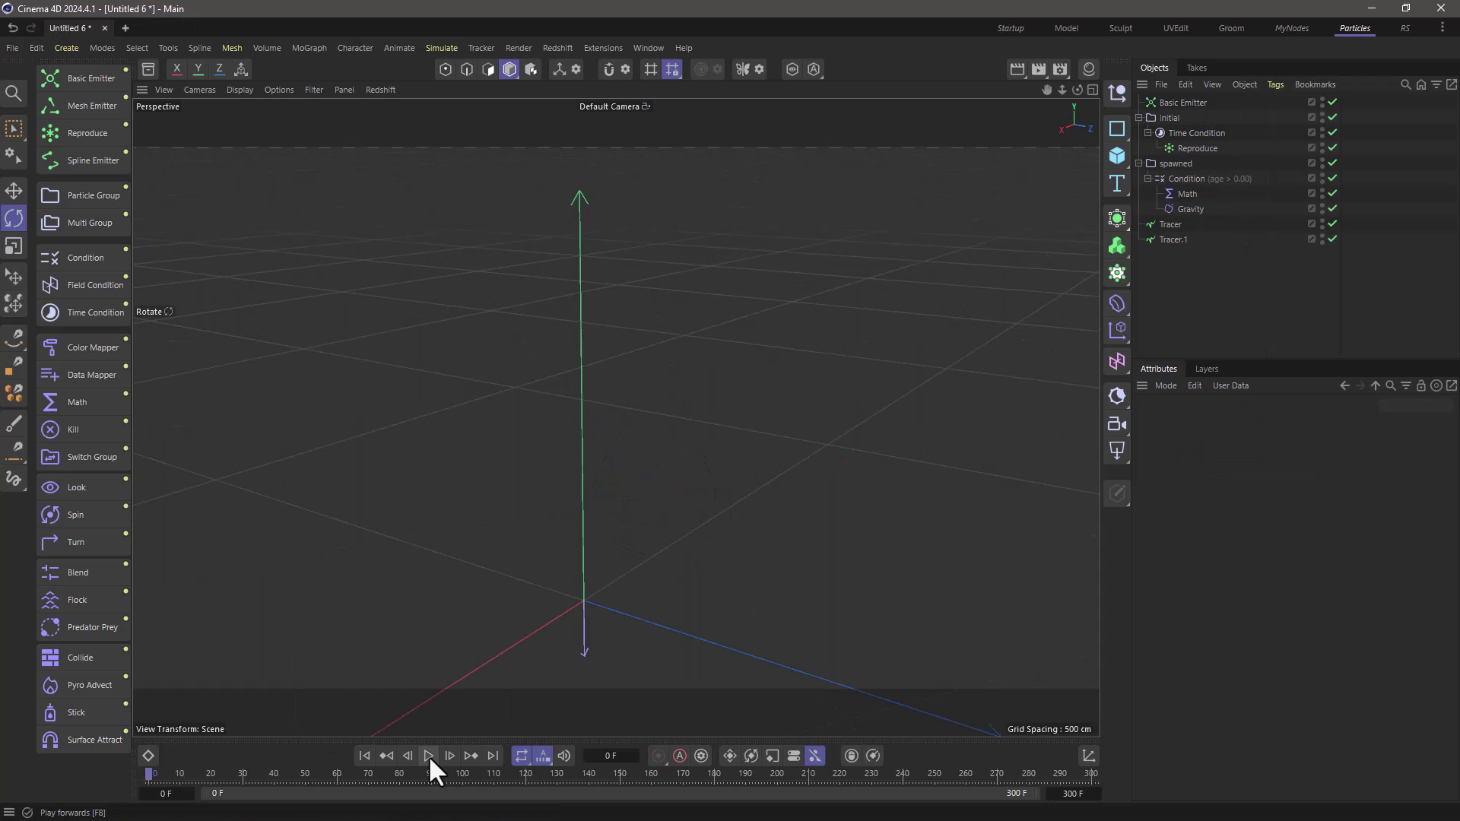
# - Preview the growth animation in the Untitled 6 project
pyautogui.click(427, 755)
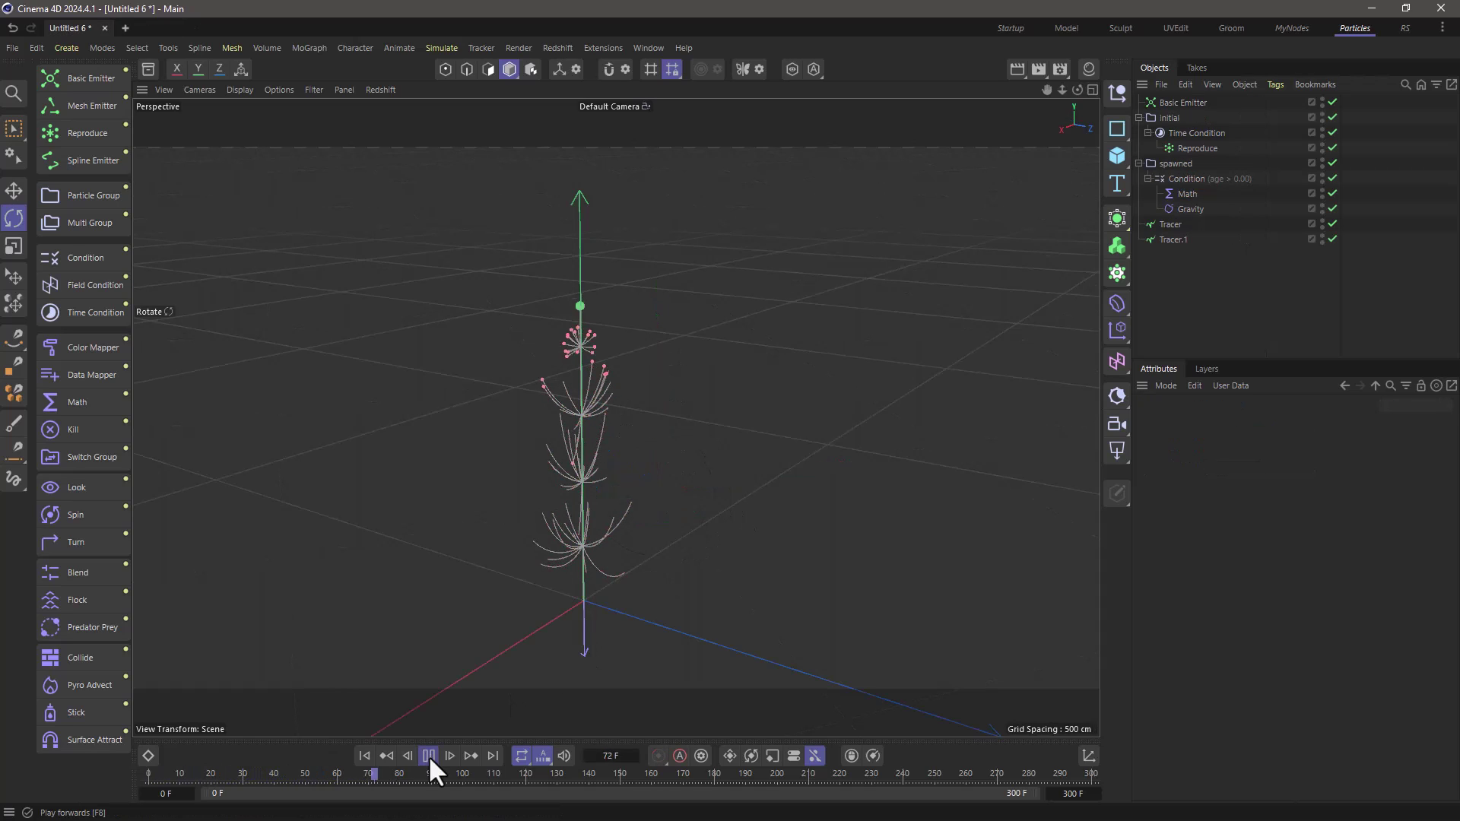
pyautogui.click(427, 755)
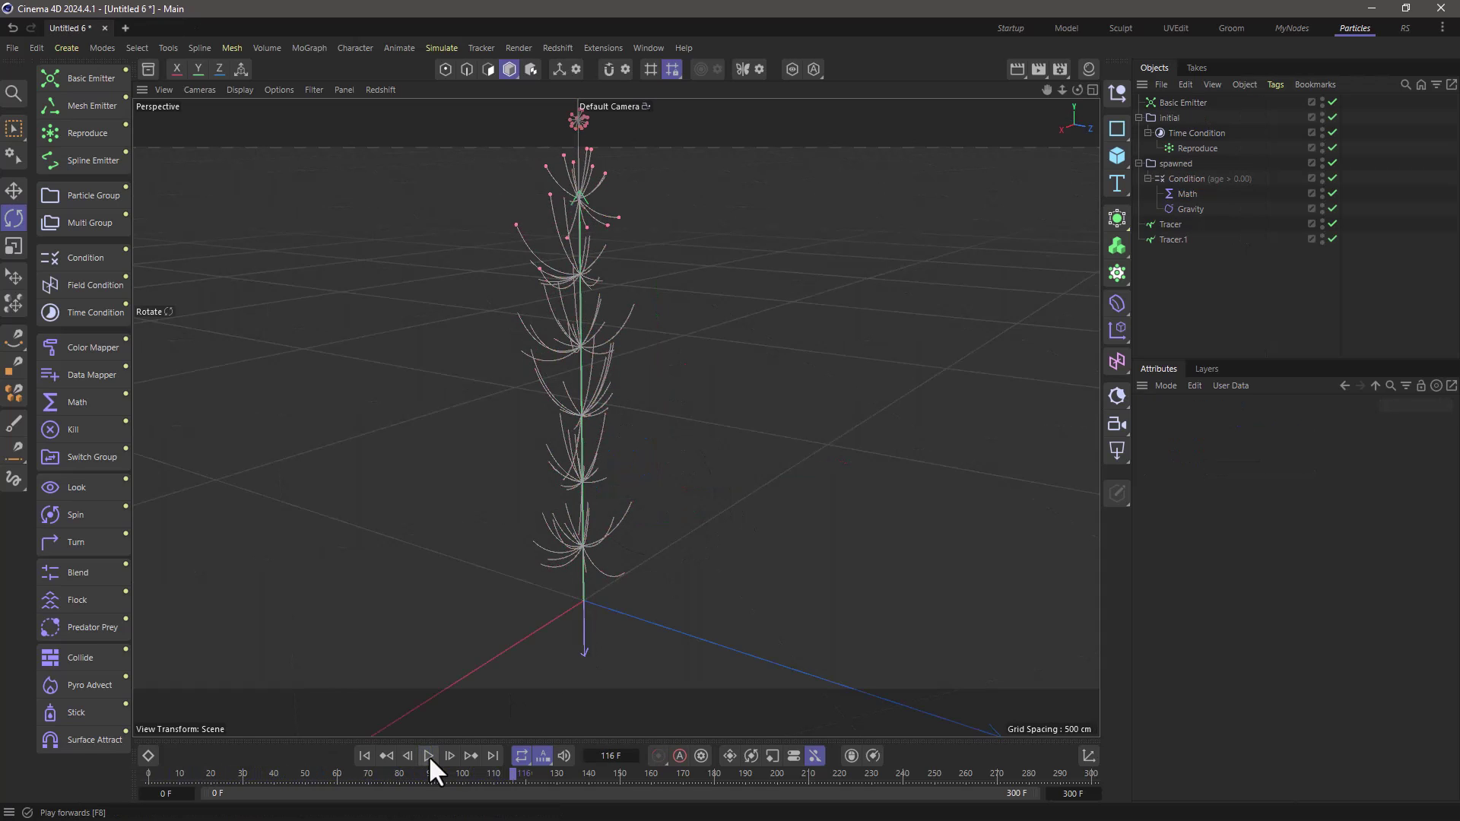